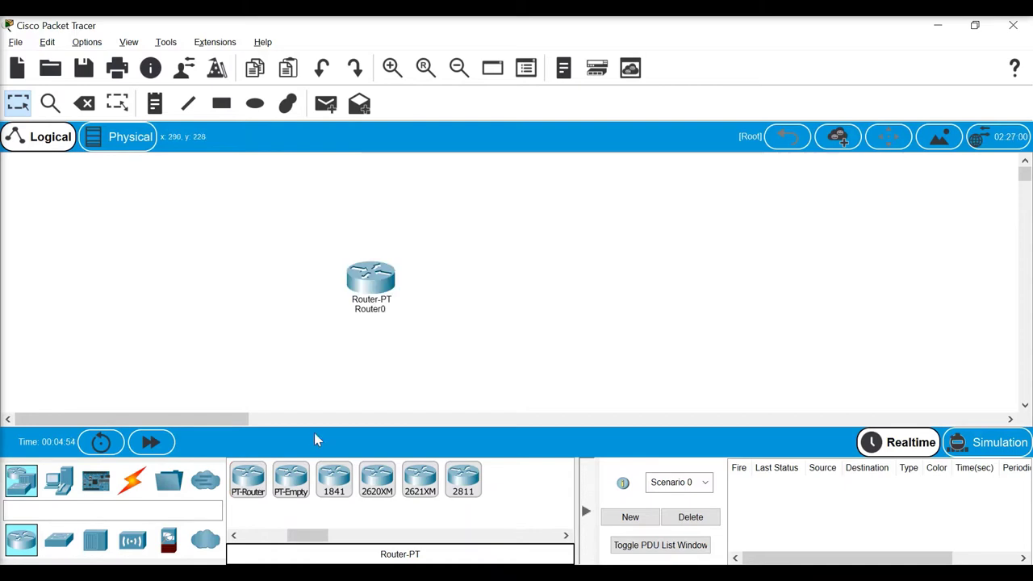
Step: Move Router0 to the upper edge of the workspace and add a second PT-Router beside it
drag(388, 278, 399, 175)
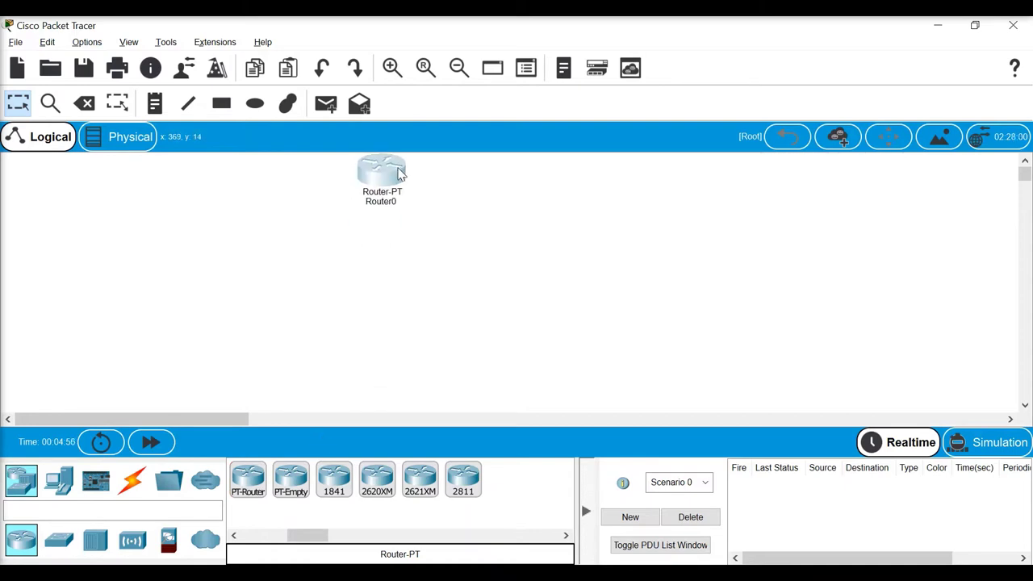
drag(247, 498, 582, 178)
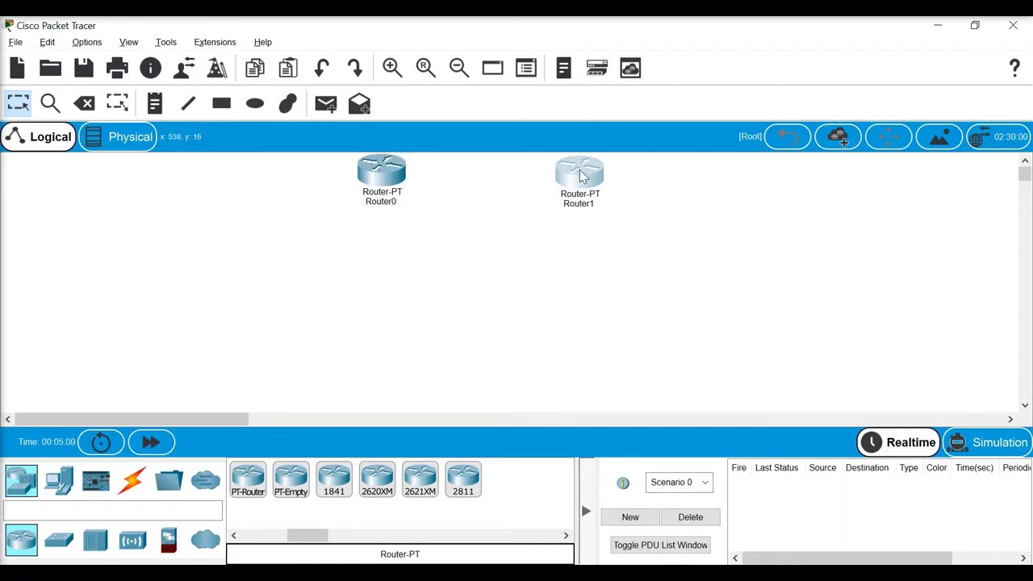
Step: Add two 2960 switches to the workspace, one below Router0 and one below Router1
click(58, 542)
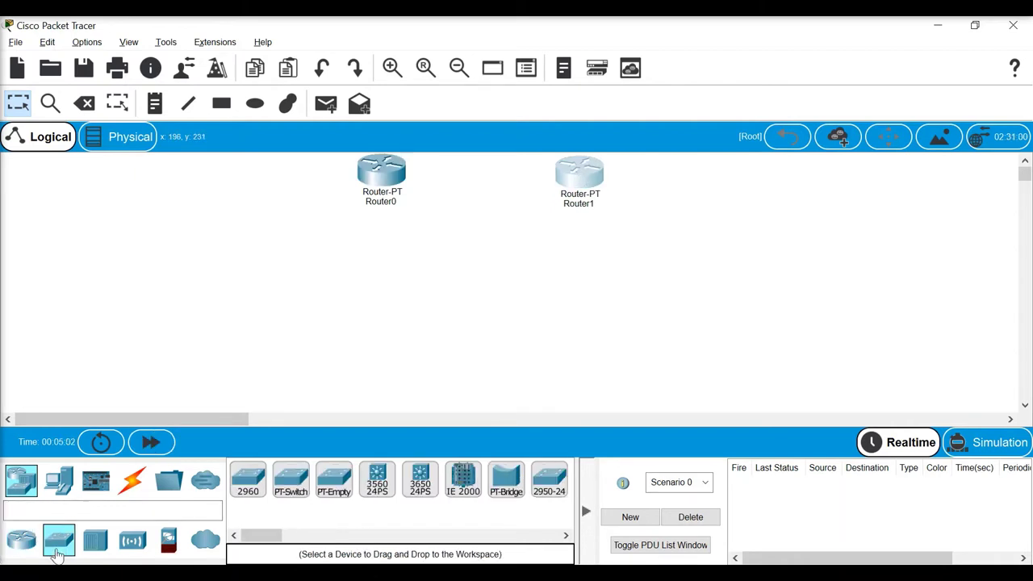
click(255, 484)
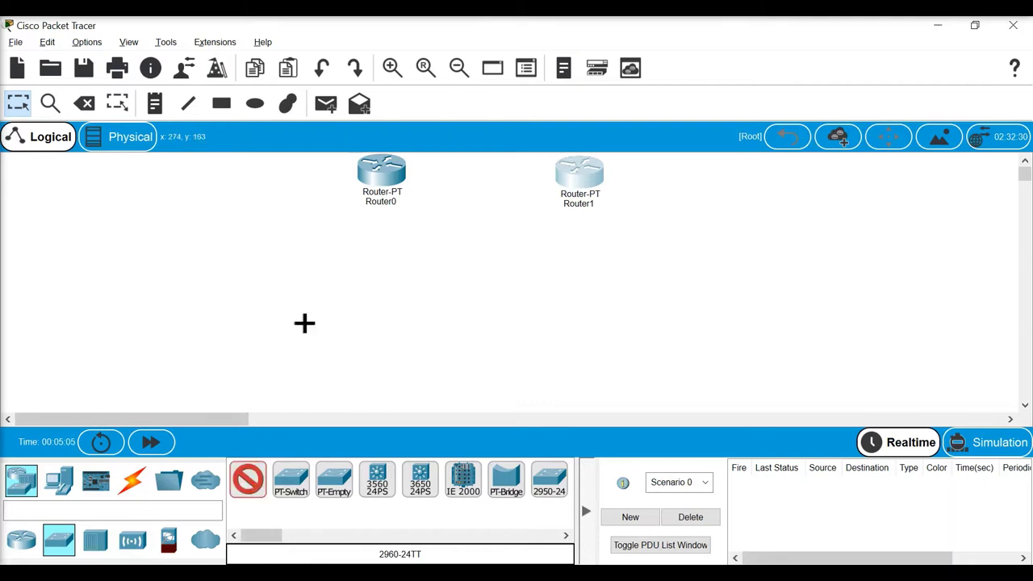
click(321, 256)
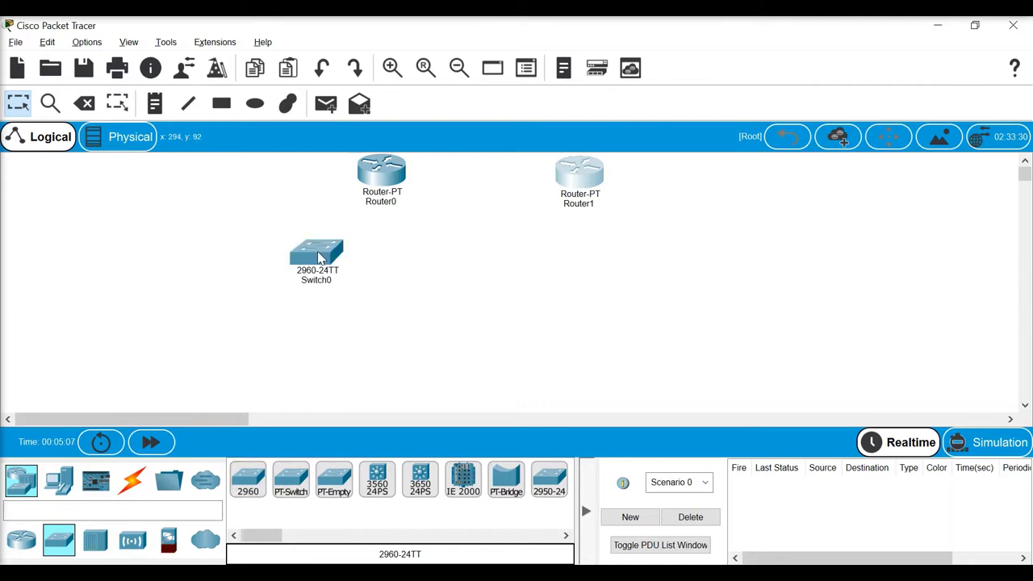
click(255, 484)
click(628, 262)
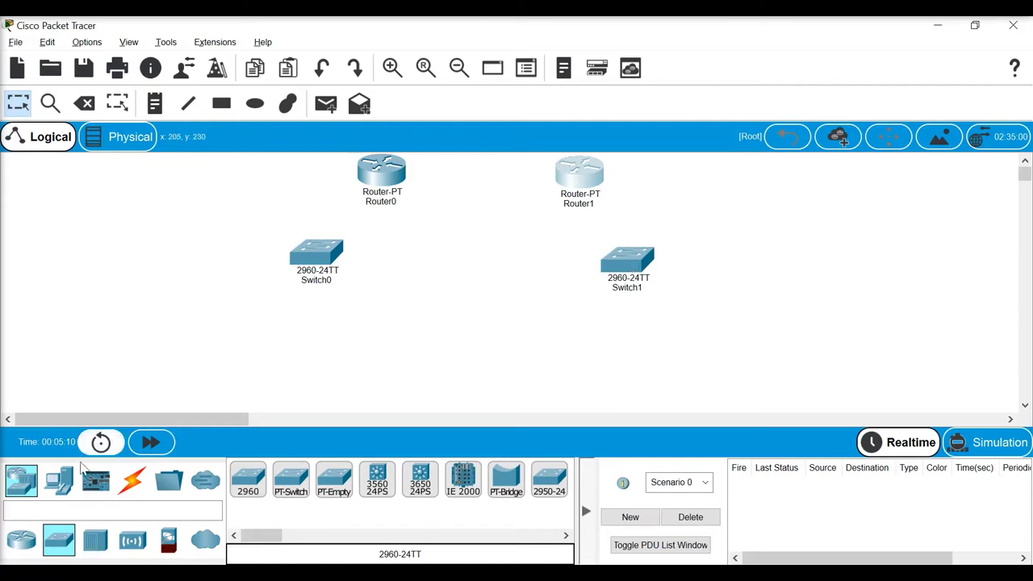
Step: Add four PCs in a row beneath the switches, two under Switch0 and two under Switch1
click(59, 480)
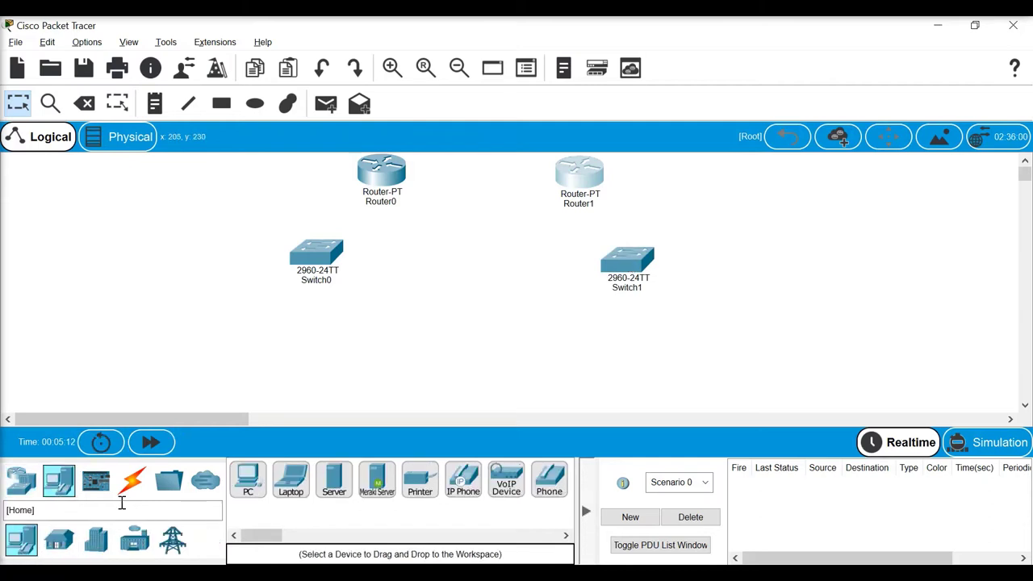
click(247, 480)
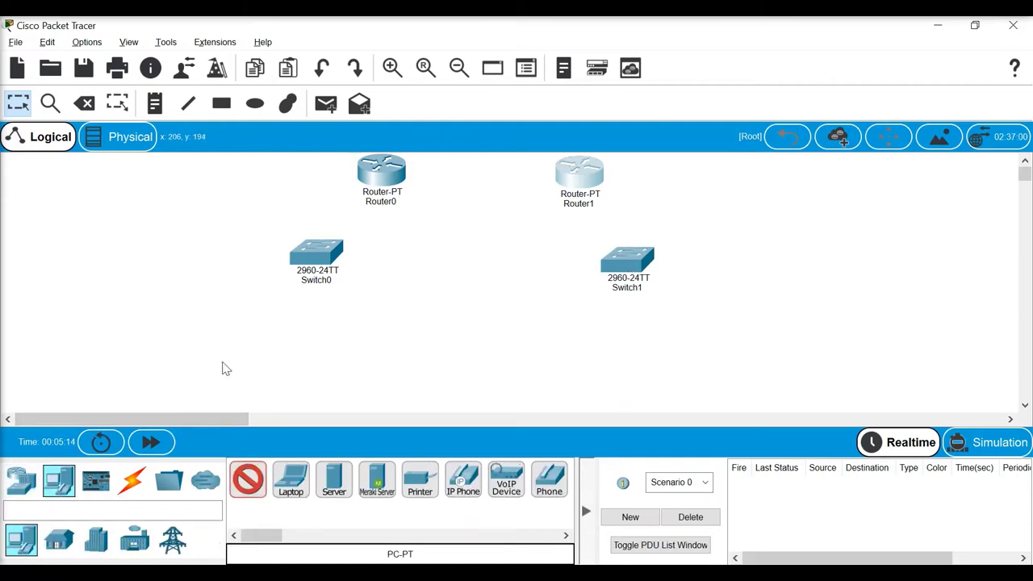
click(224, 368)
click(248, 480)
click(370, 371)
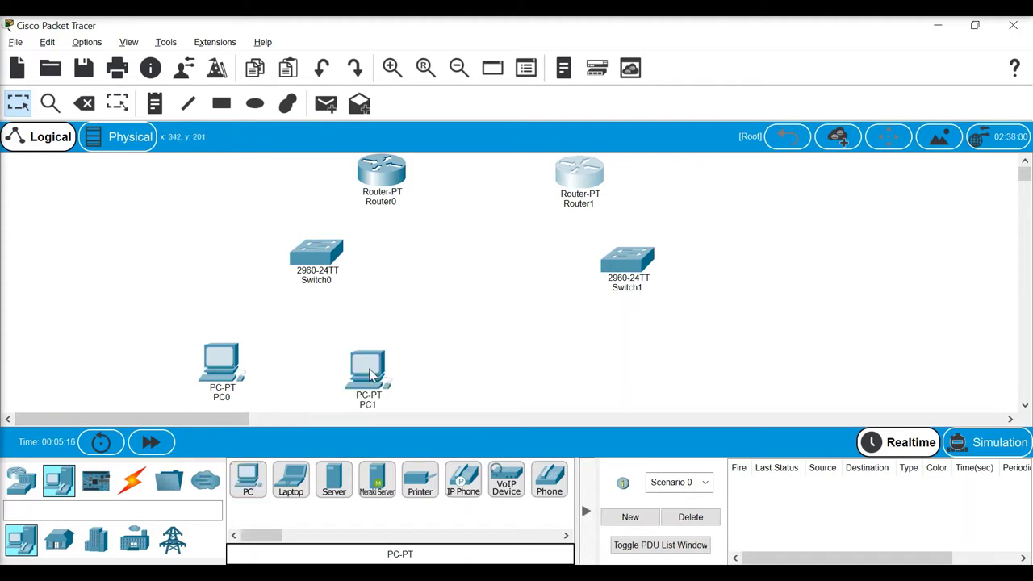
click(255, 482)
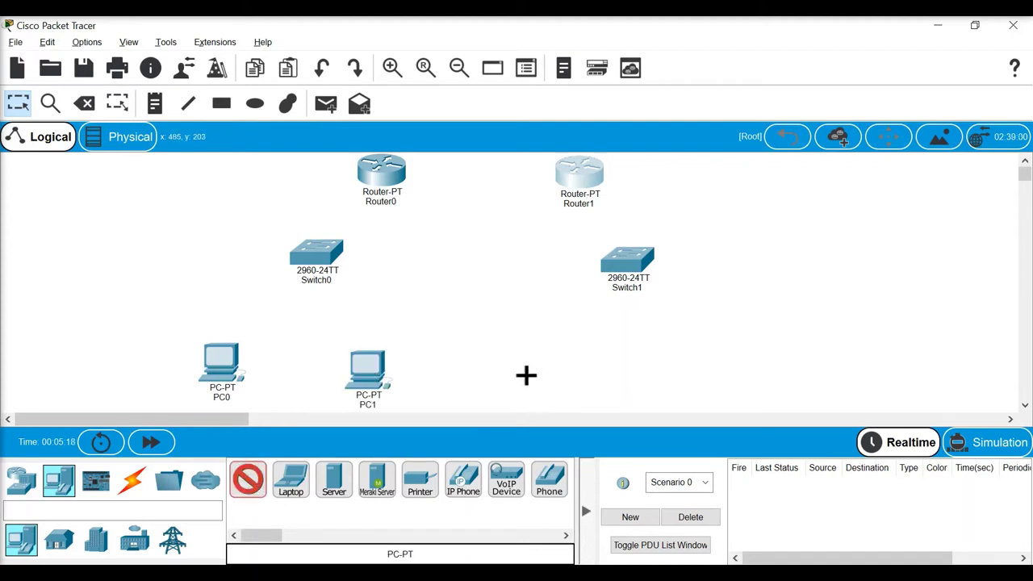
click(522, 372)
click(252, 476)
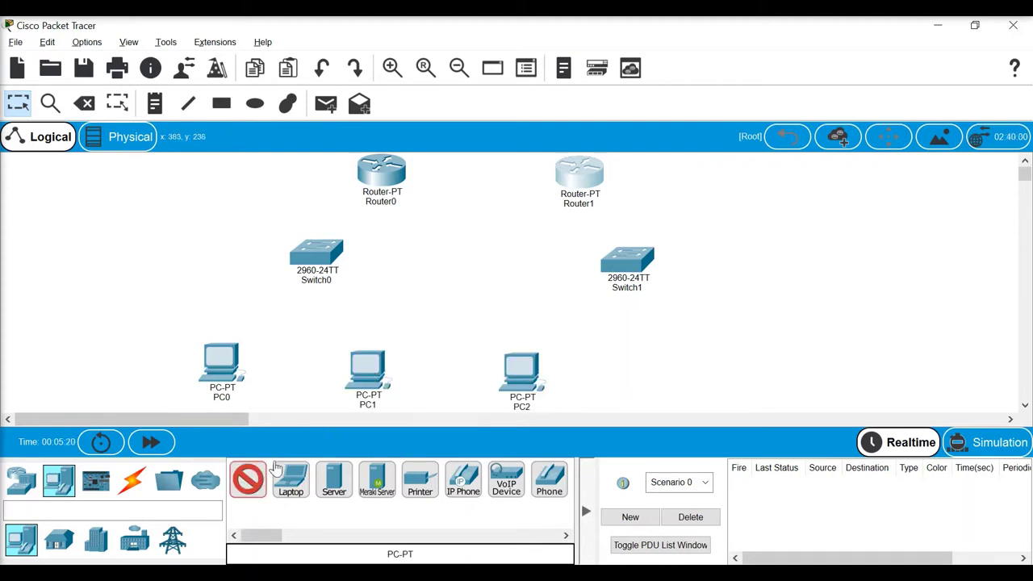
click(683, 380)
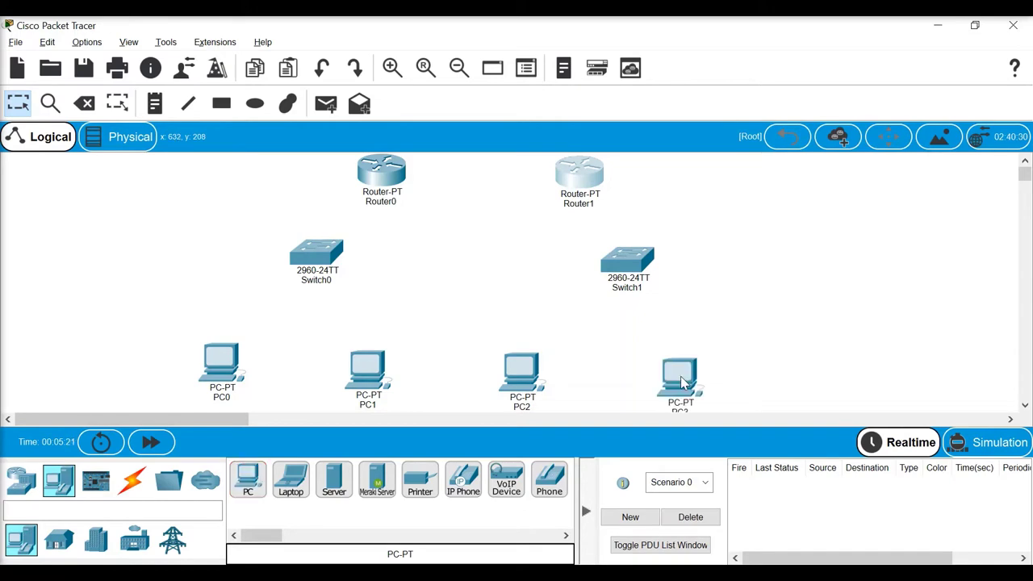
Step: Connect PC0 and PC1 to Switch0 using the automatically chosen connection type
click(132, 480)
click(225, 367)
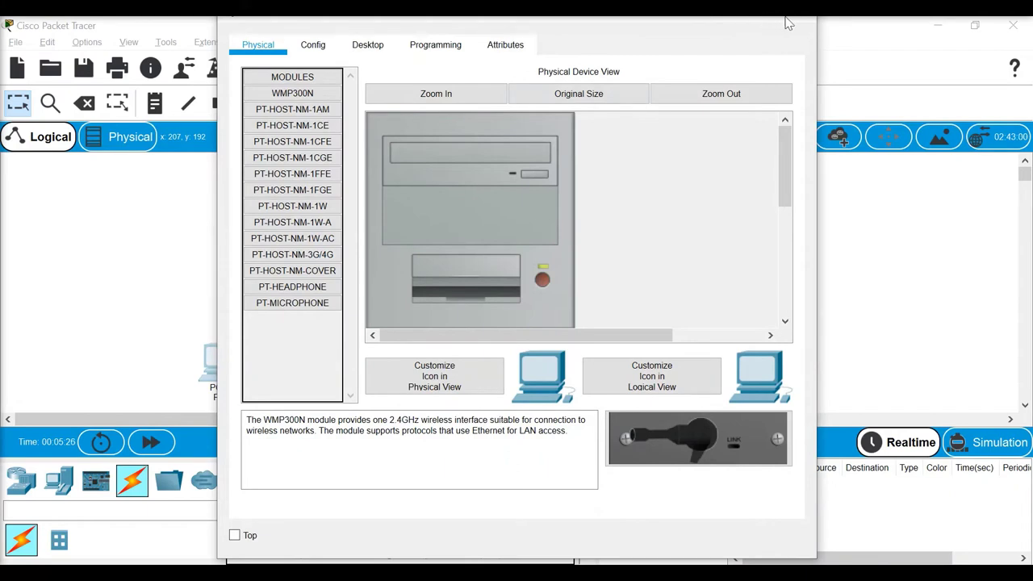
click(807, 23)
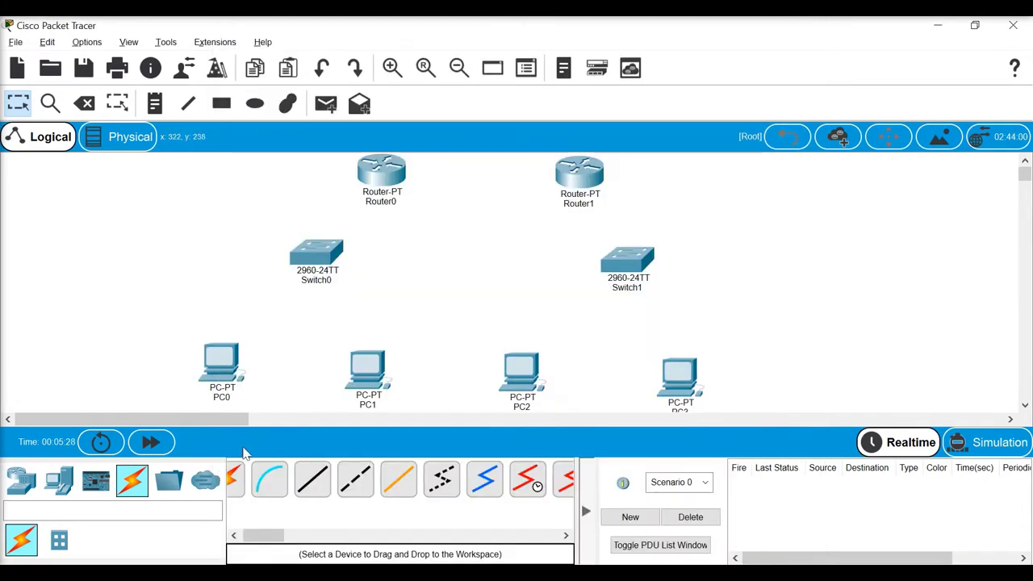
click(242, 484)
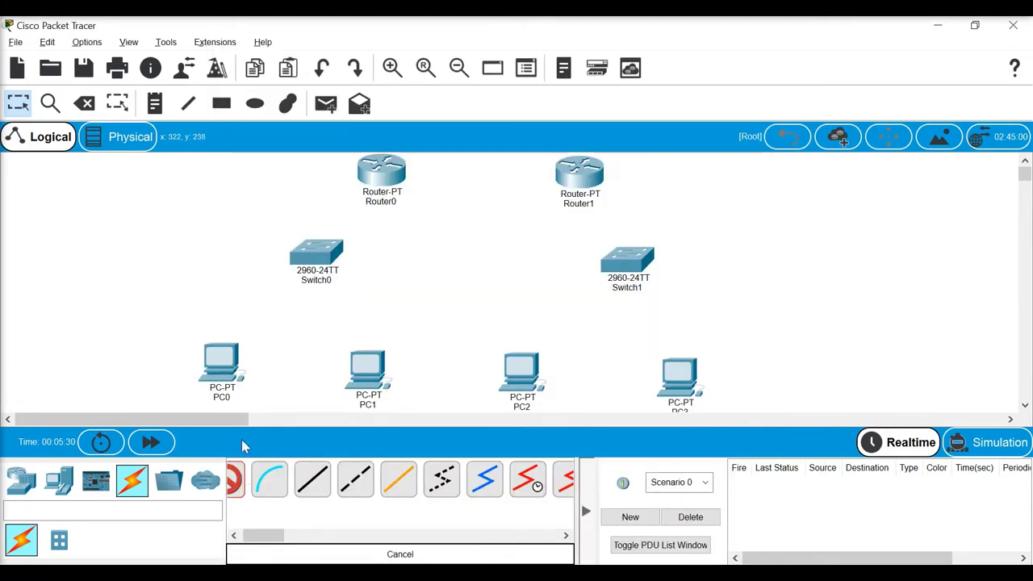
click(237, 369)
click(332, 264)
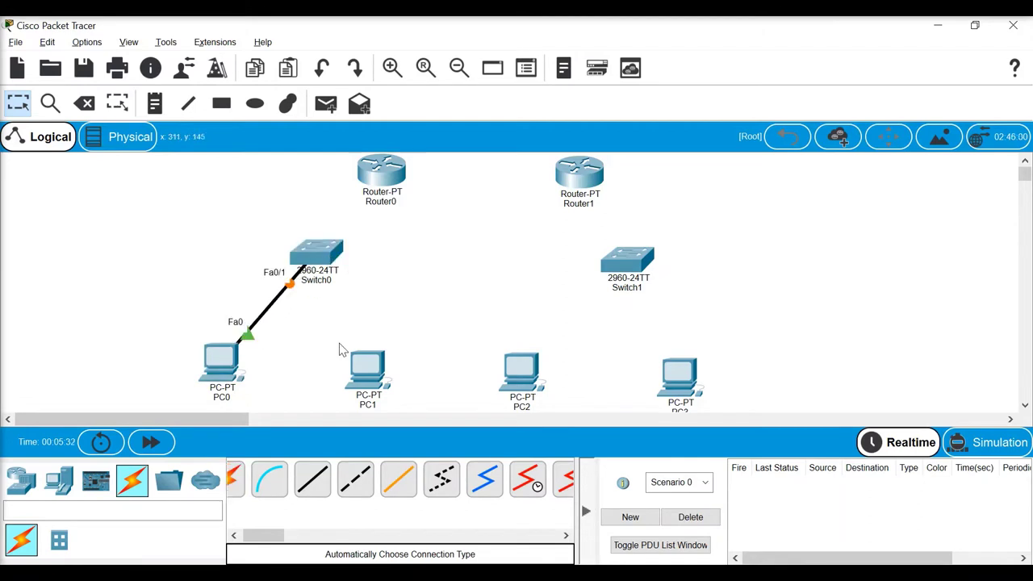
click(234, 480)
click(386, 390)
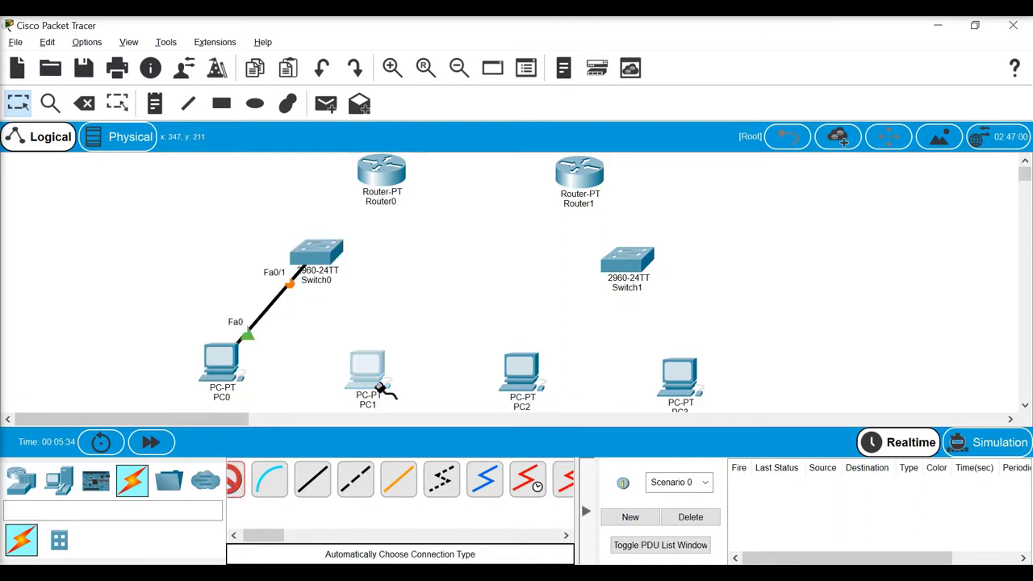
click(319, 256)
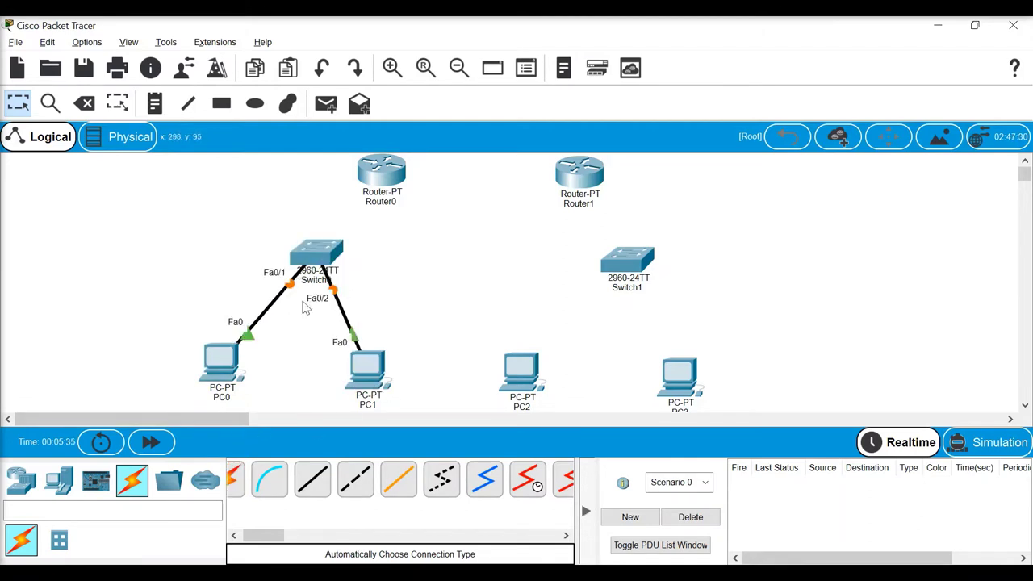
Step: Connect PC2 and PC3 to Switch1 using the automatically chosen connection type
click(234, 480)
click(521, 372)
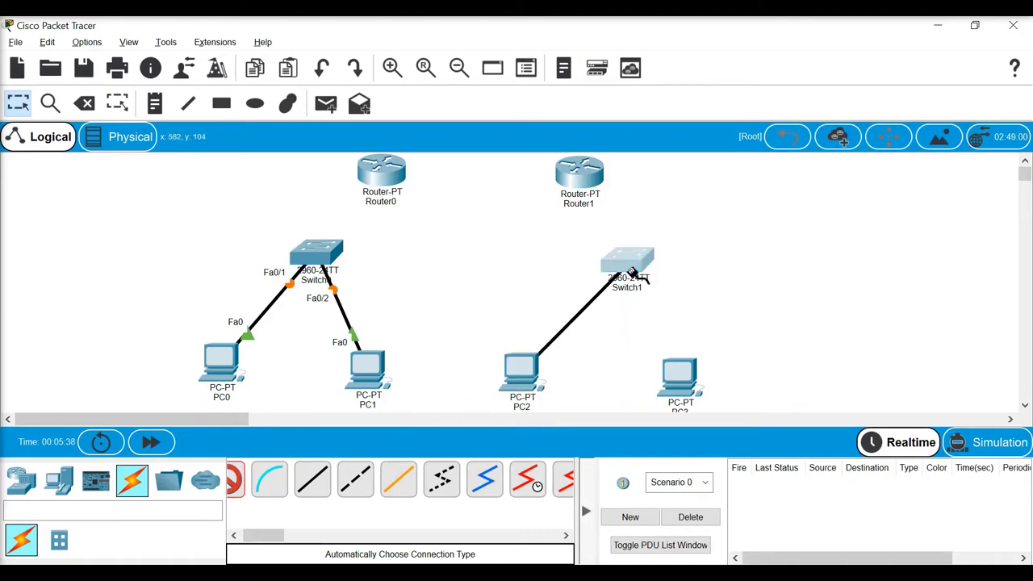
click(633, 272)
click(234, 480)
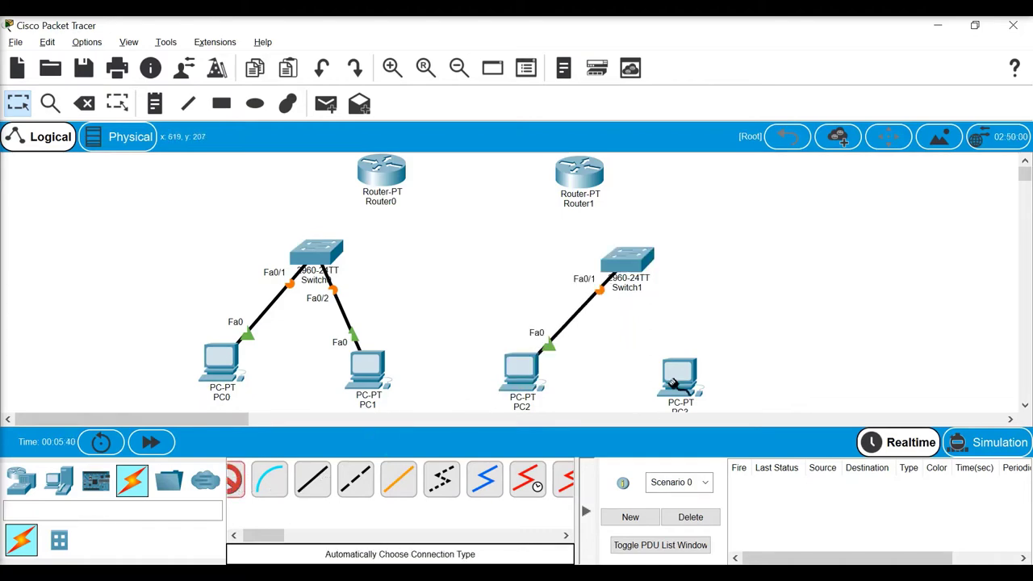
click(672, 385)
click(625, 260)
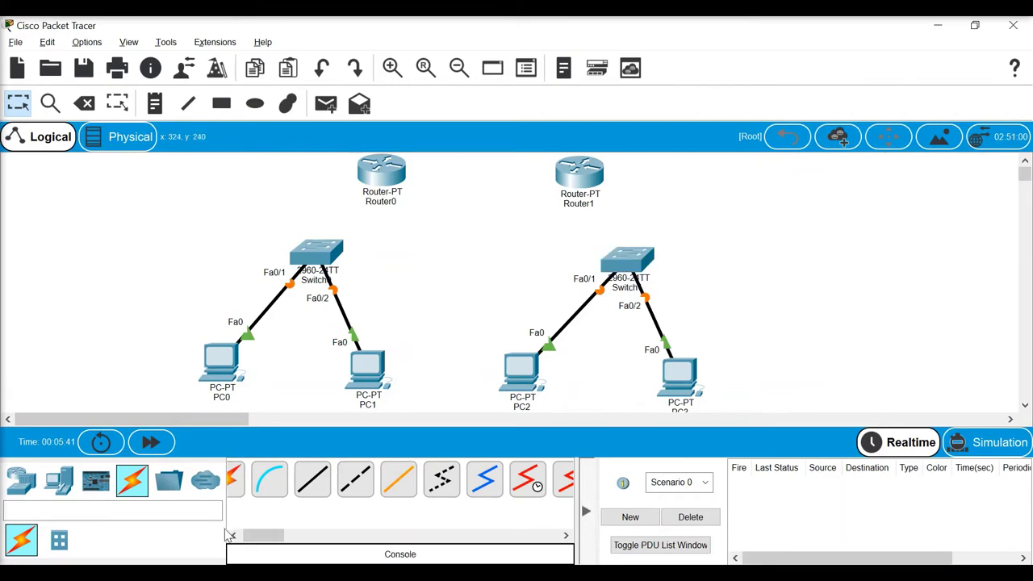
Step: Connect Switch0 to Router0 and Switch1 to Router1 using the automatically chosen connection type
click(234, 480)
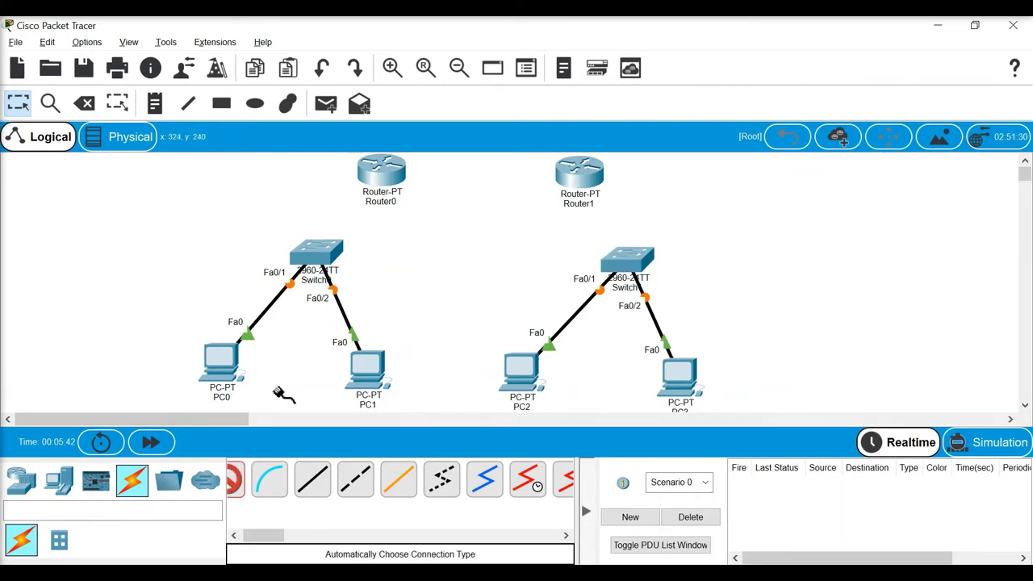
click(323, 256)
click(378, 170)
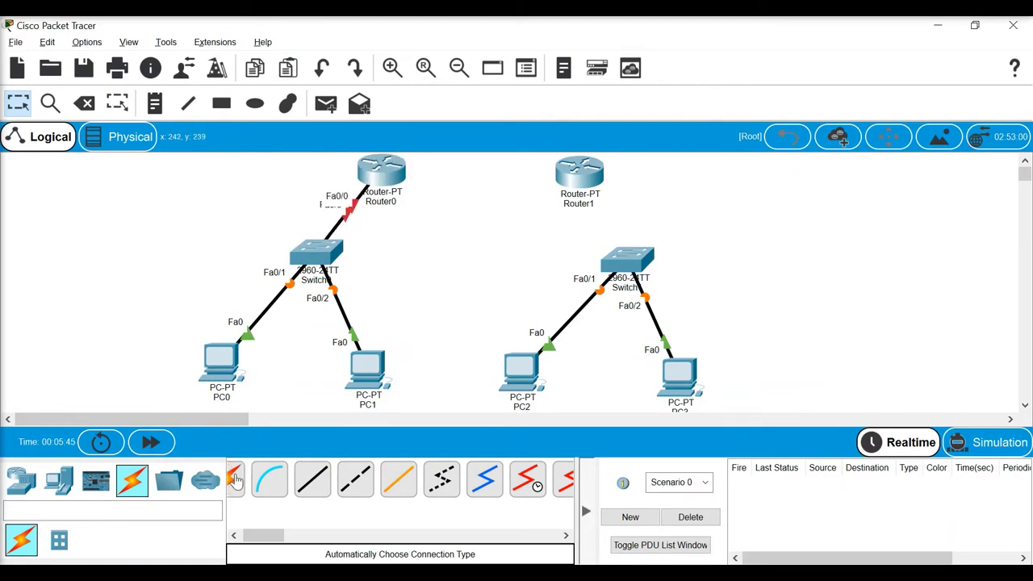
click(234, 480)
click(624, 259)
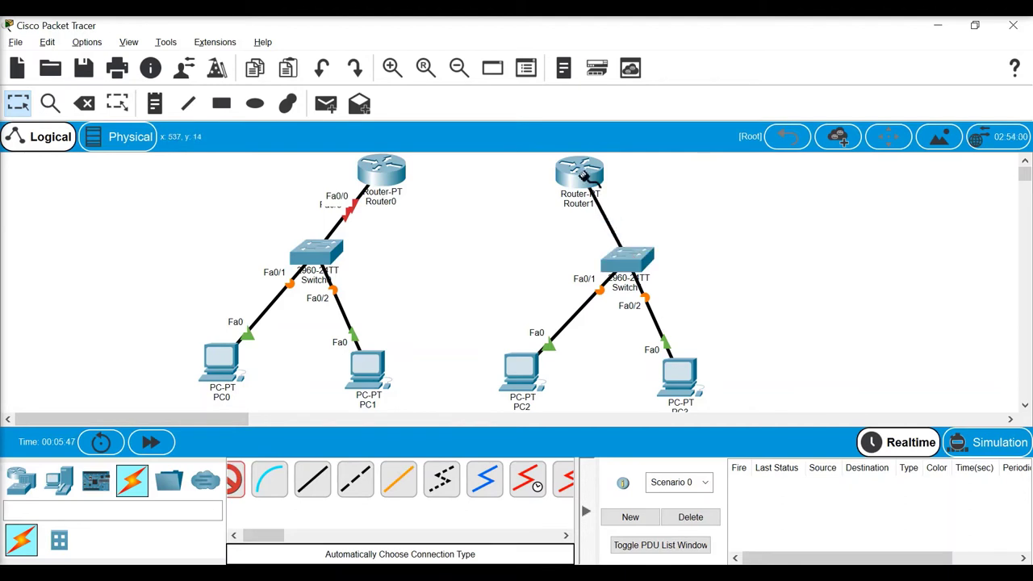
click(582, 176)
Step: Link Router0 to Router1 using the automatically chosen connection type
click(234, 480)
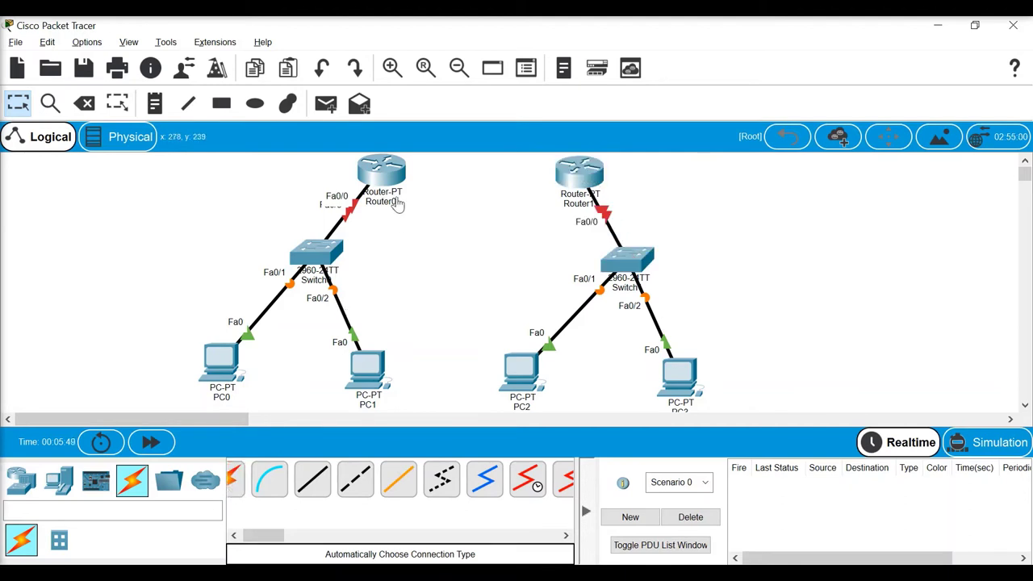
click(381, 169)
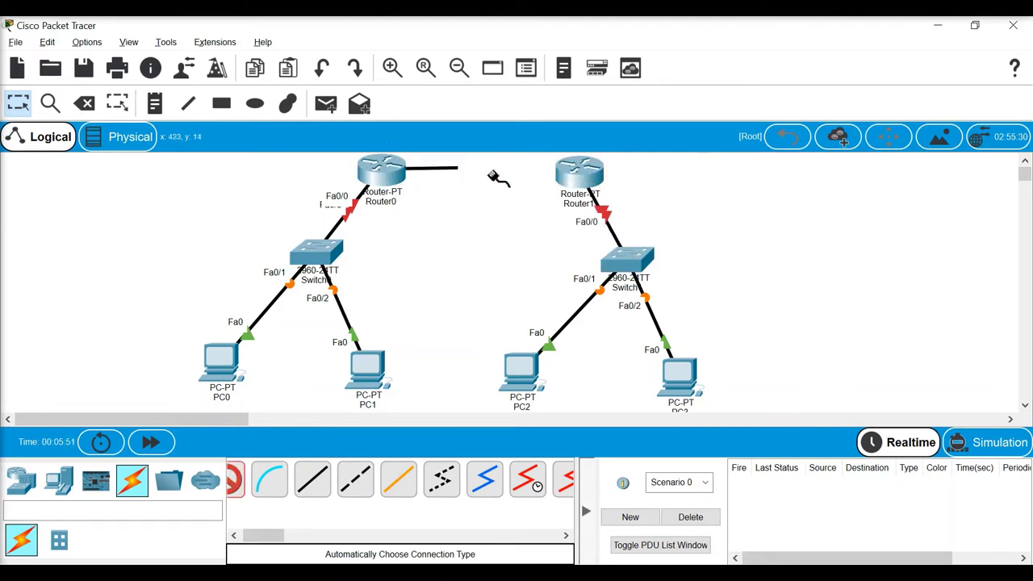
click(577, 171)
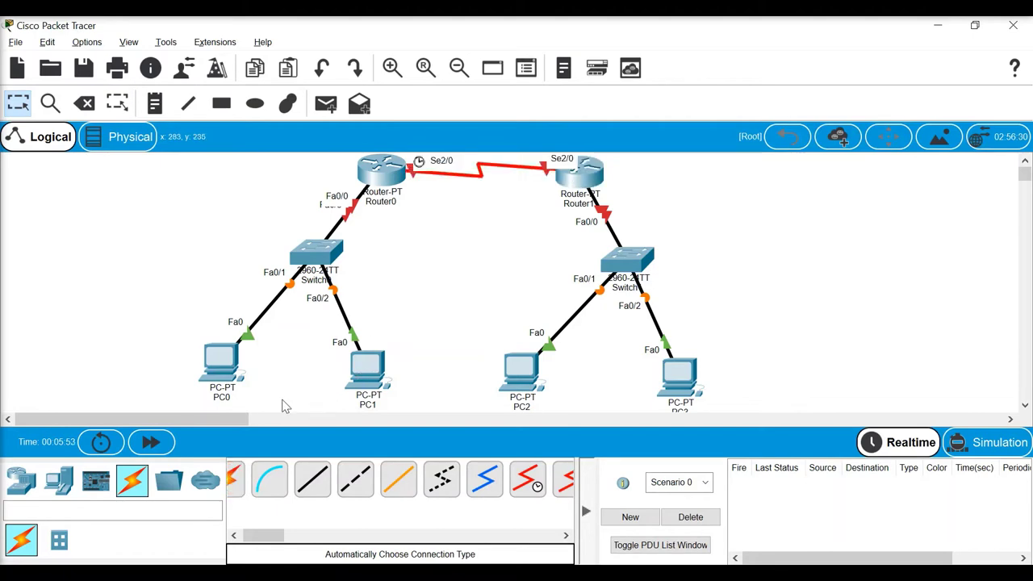
Step: Give PC0 the static IPv4 address 192.168.10.2 with subnet mask 255.255.255.0 and default gateway 192.168.10.1
click(224, 367)
click(369, 49)
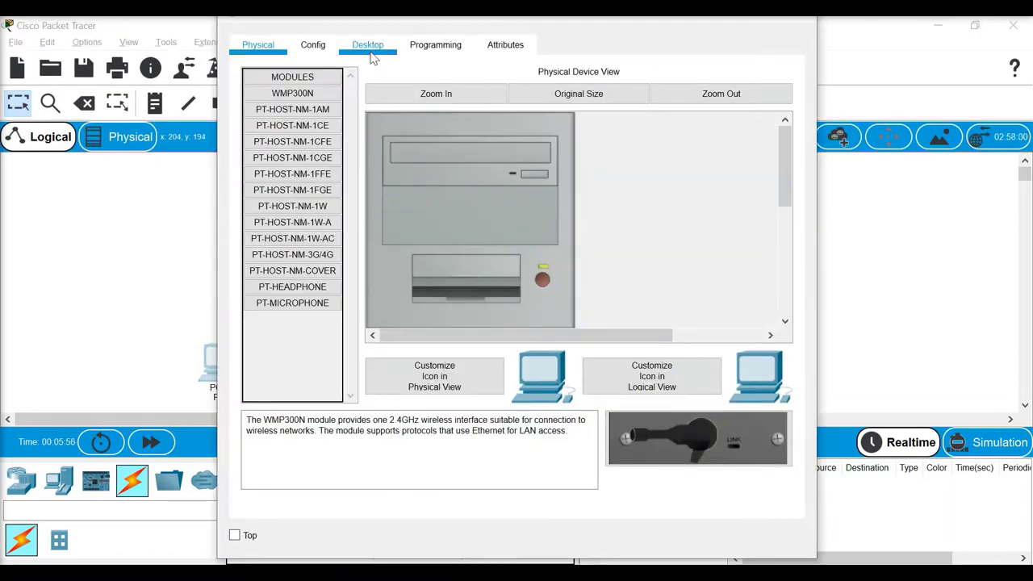
click(305, 151)
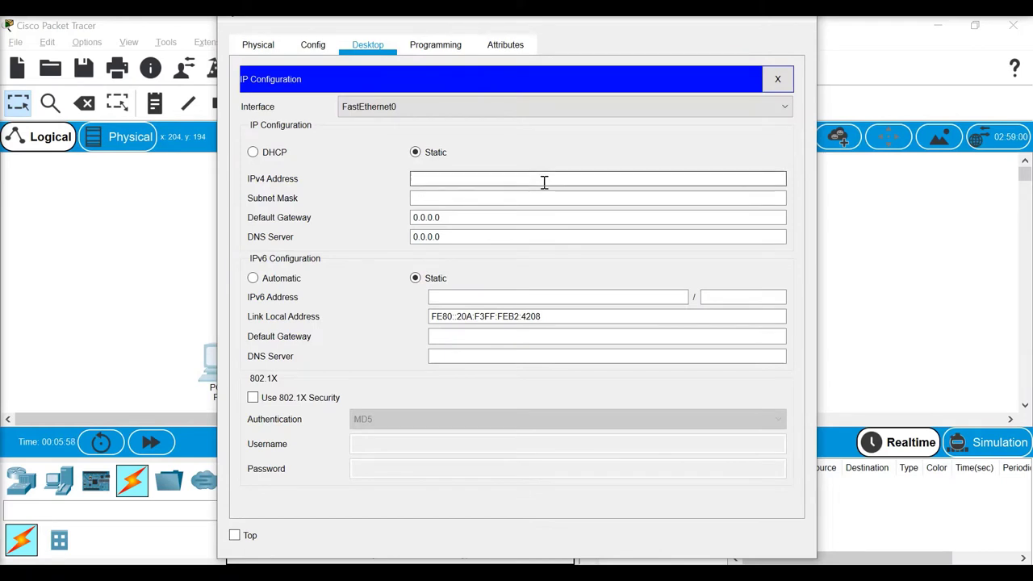
click(544, 182)
text(192.168.10)
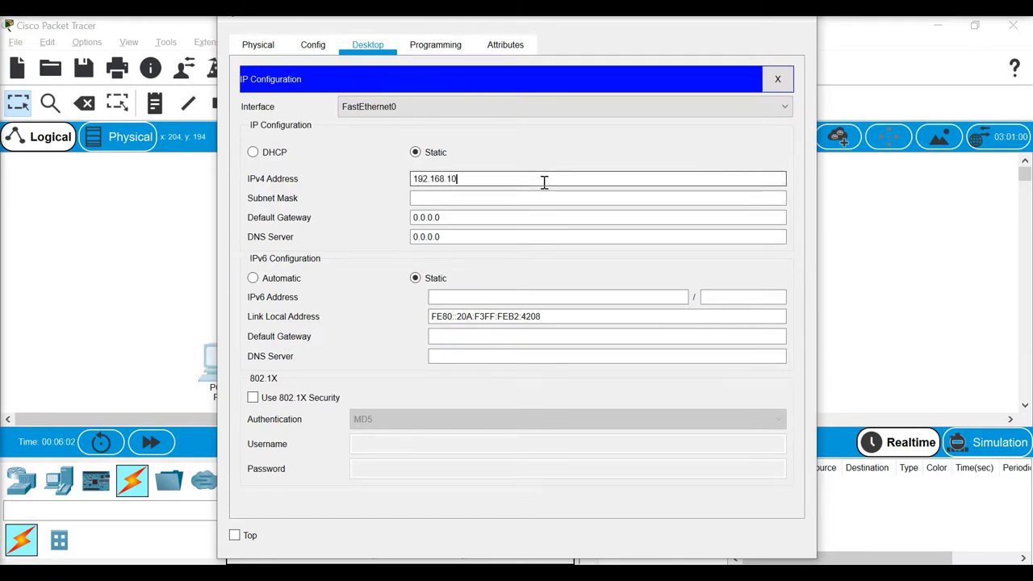
text(.2)
key(Tab)
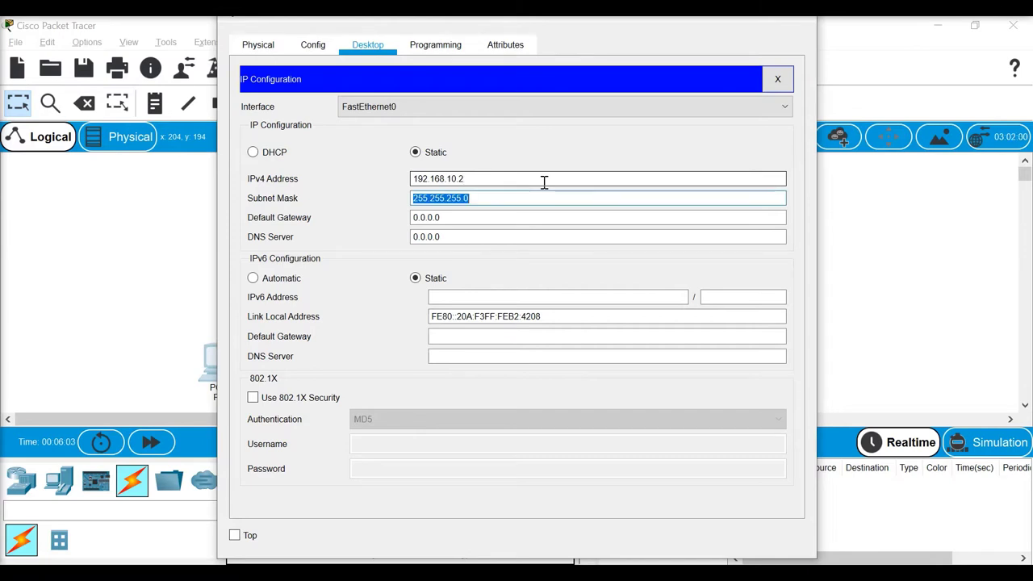
key(Tab)
text(19)
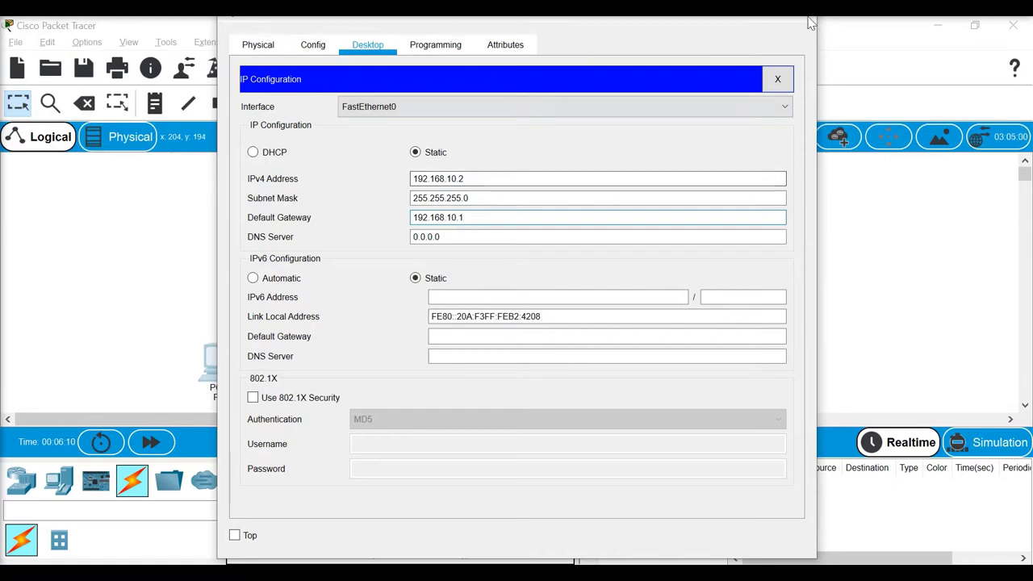
click(870, 198)
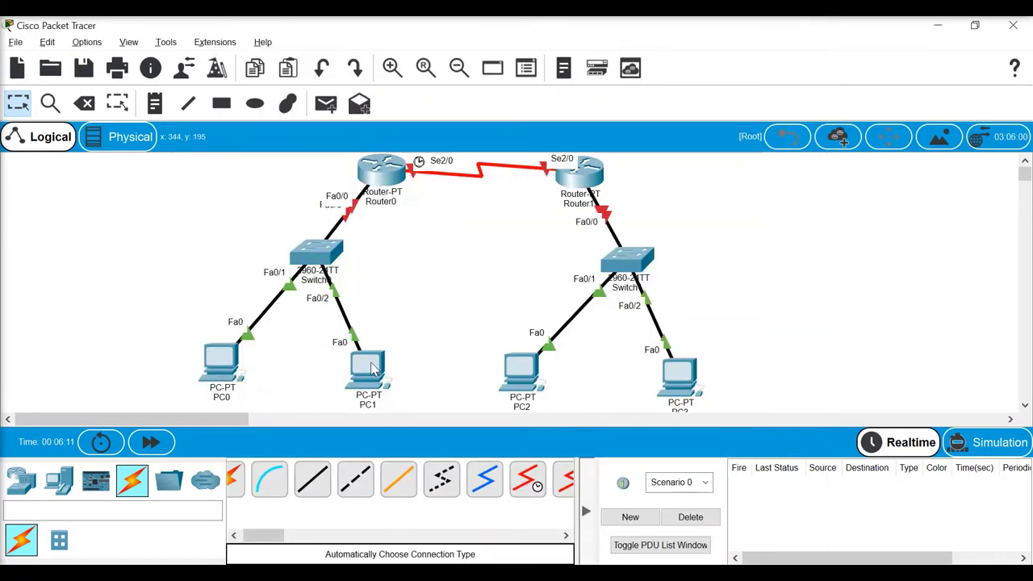
Step: Give PC1 the static IPv4 address 192.168.10.3 with subnet mask 255.255.255.0 and default gateway 192.168.10.1
click(379, 379)
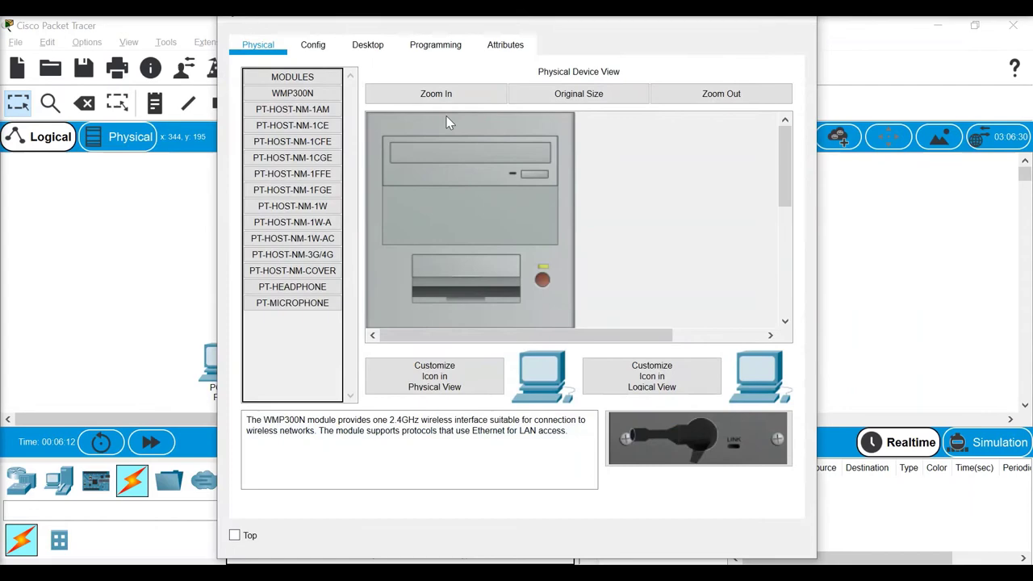
click(368, 44)
click(311, 132)
click(428, 179)
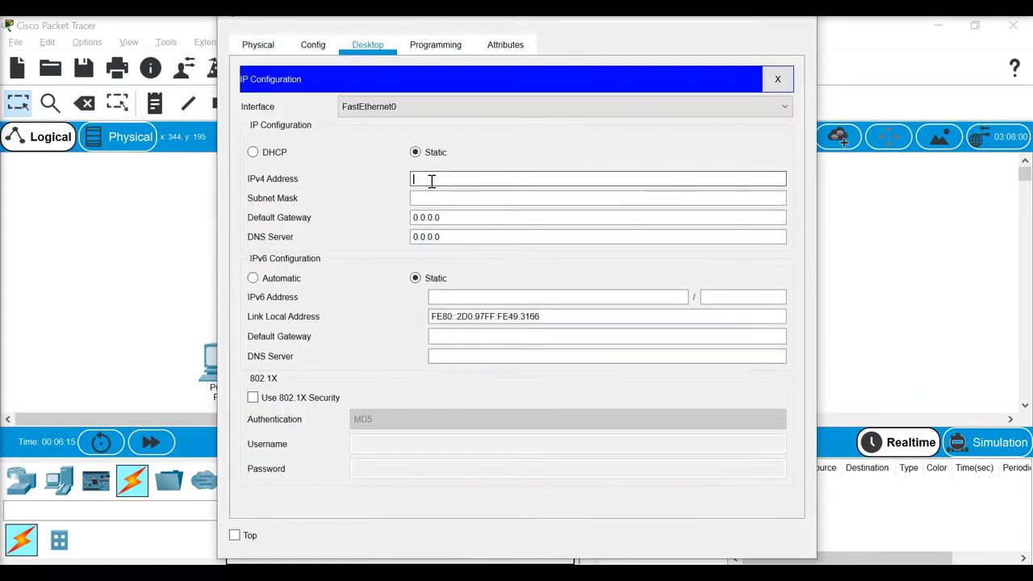
text(192.168.10.3)
key(Tab)
key(Tab)
text(192.1)
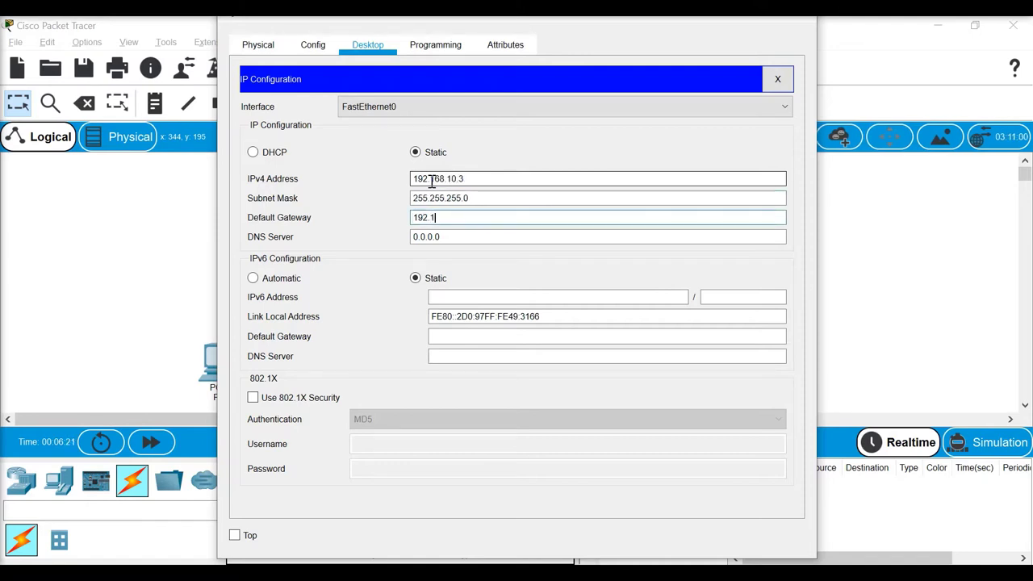
text(68.1)
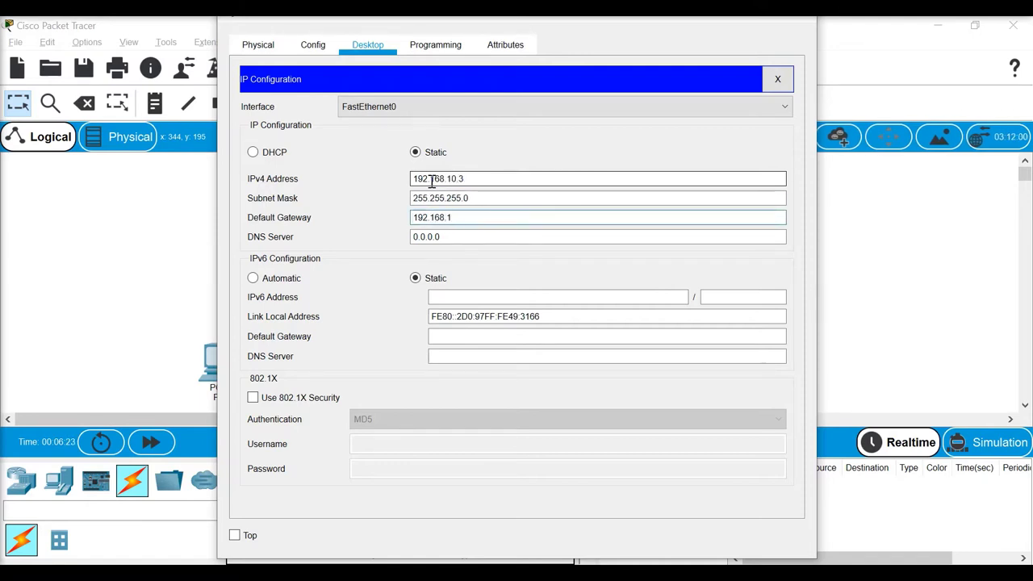
text(0.1)
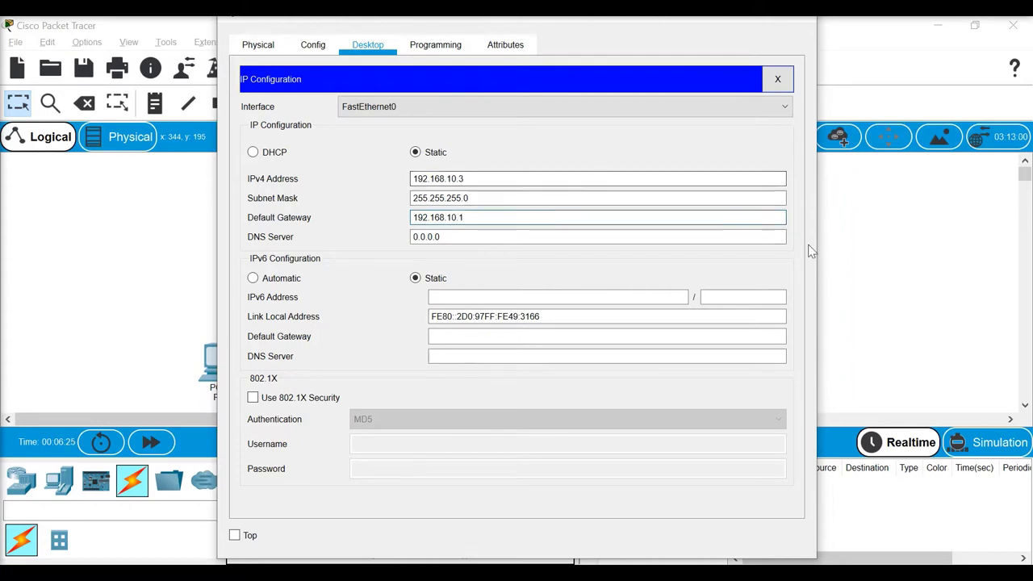
click(860, 272)
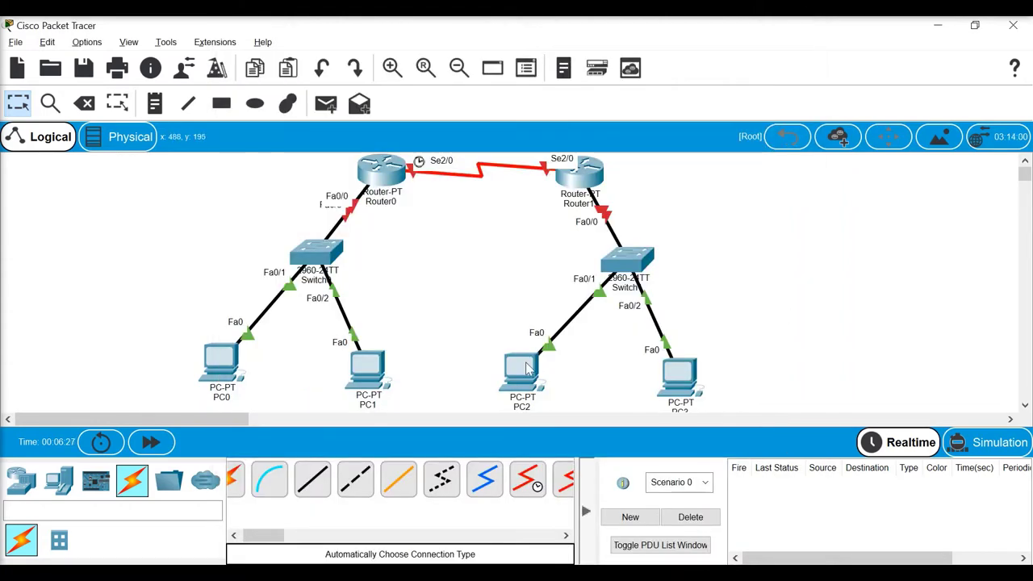
Step: Give PC2 the static IPv4 address 192.168.30.2 with subnet mask 255.255.255.0 and default gateway 192.168.30.1
click(520, 368)
click(368, 47)
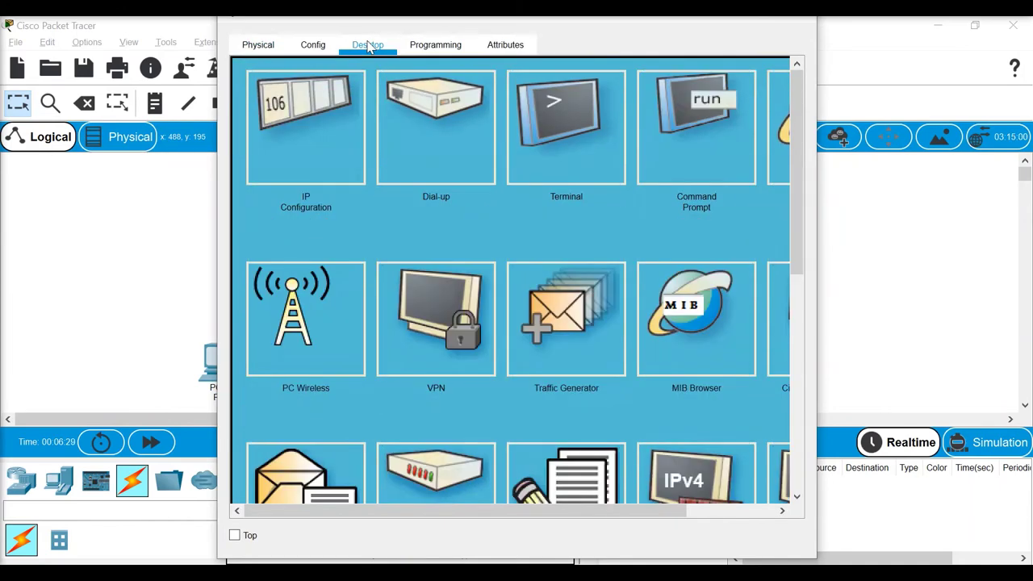
click(298, 127)
click(522, 178)
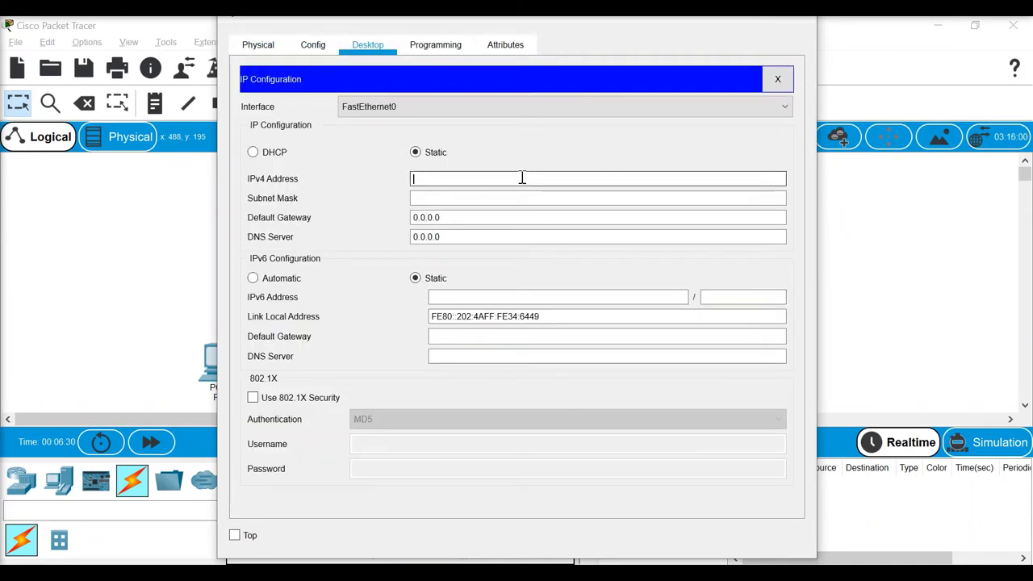
text(192.168)
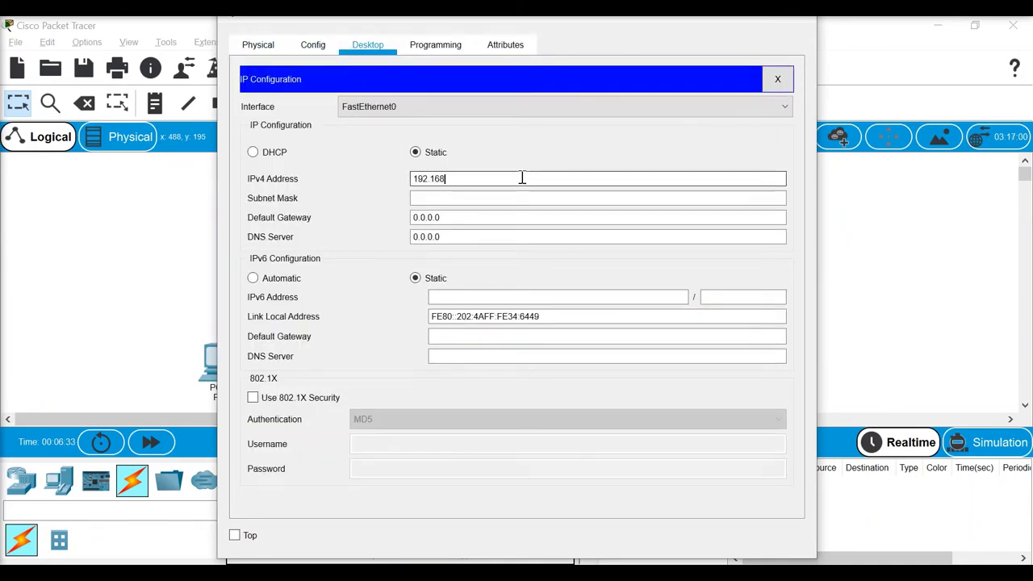
text(.30.2)
key(Tab)
key(Tab)
text(192)
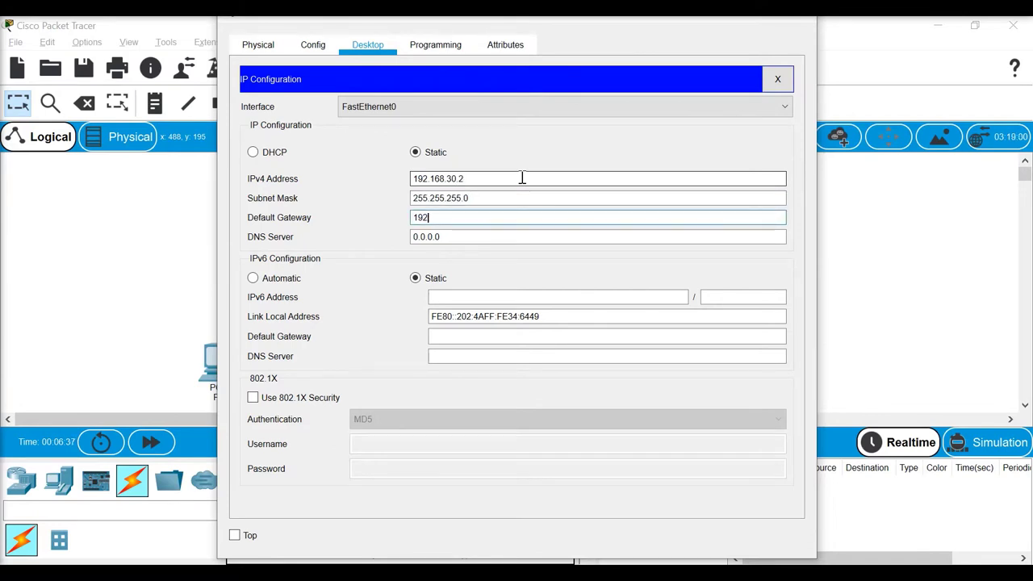
text(.168.30.1)
key(ctrl+a)
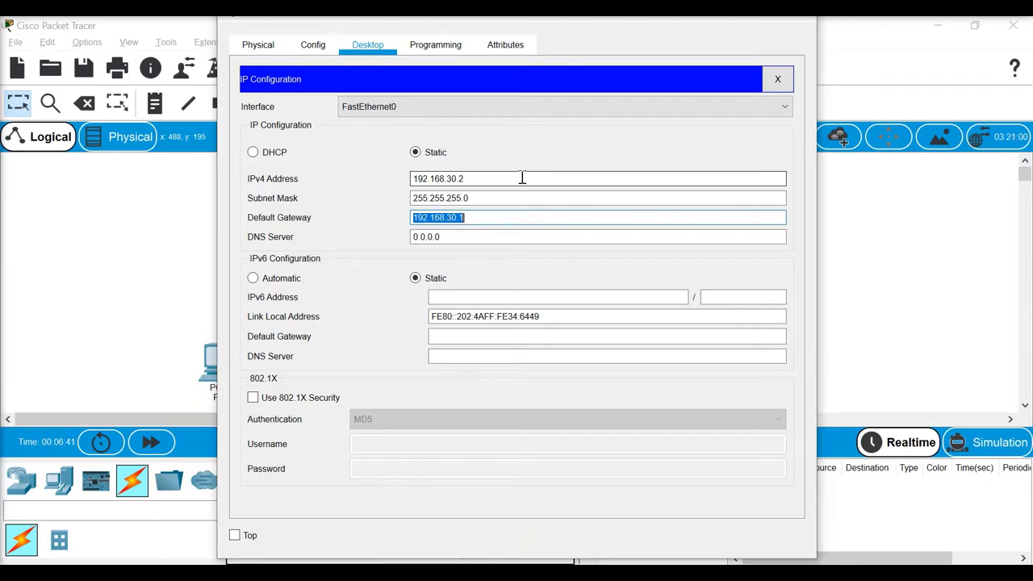
click(945, 231)
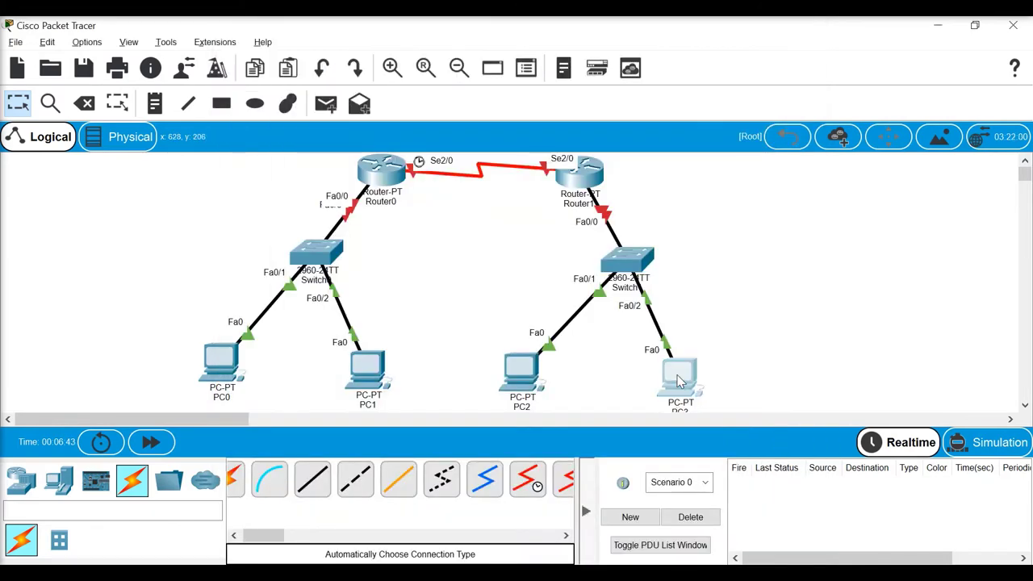
Step: Give PC3 the static IPv4 address 192.168.30.3 with subnet mask 255.255.255.0 and default gateway 192.168.30.1
click(521, 369)
click(368, 44)
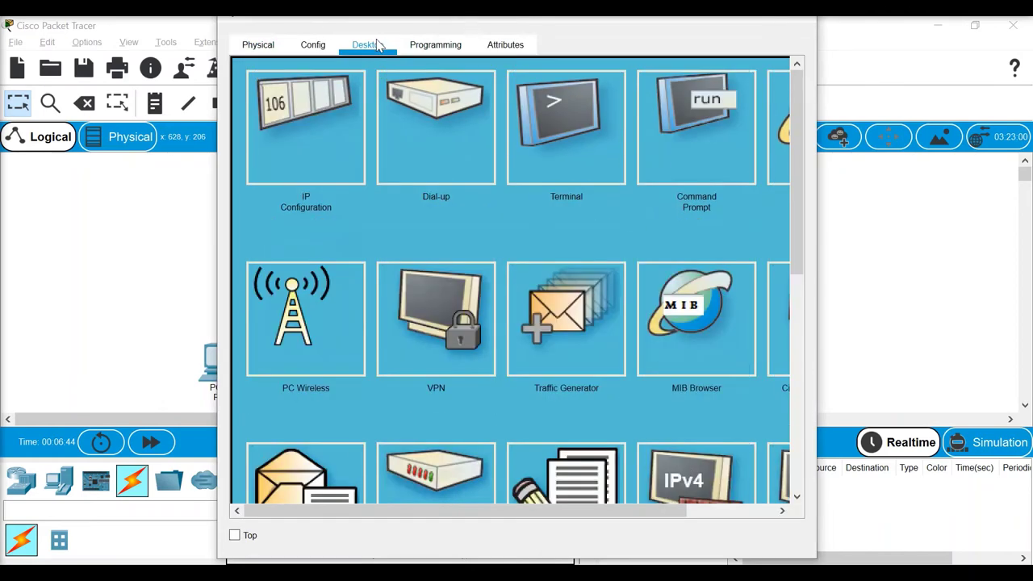
click(325, 129)
click(491, 180)
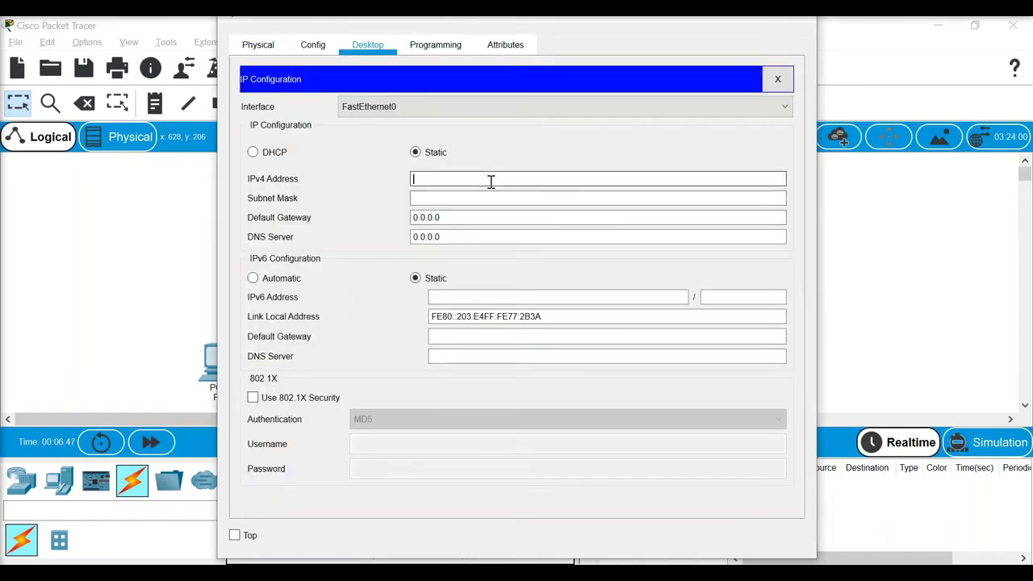
text(192.168.30.1)
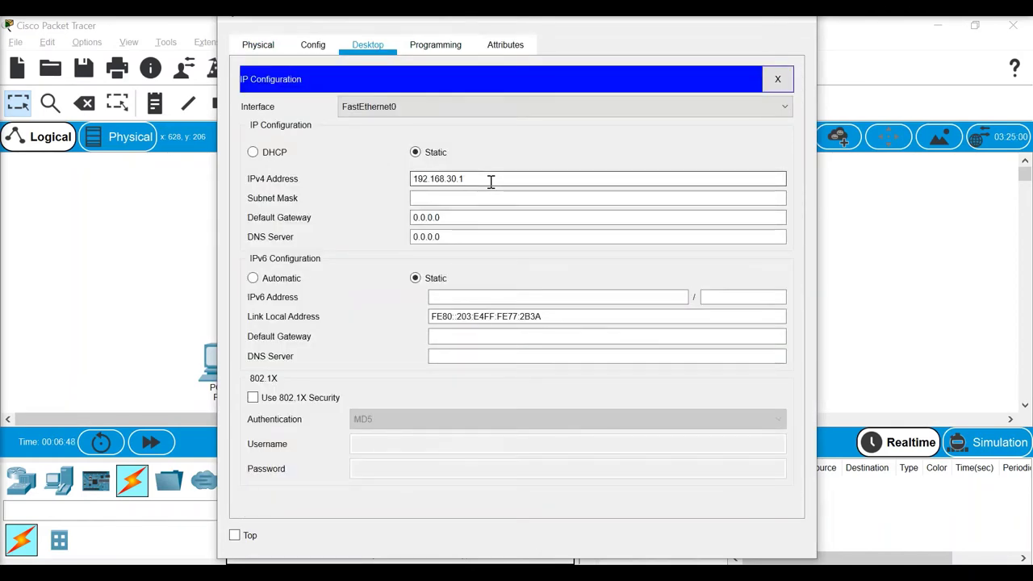
text(3)
key(Tab)
key(Tab)
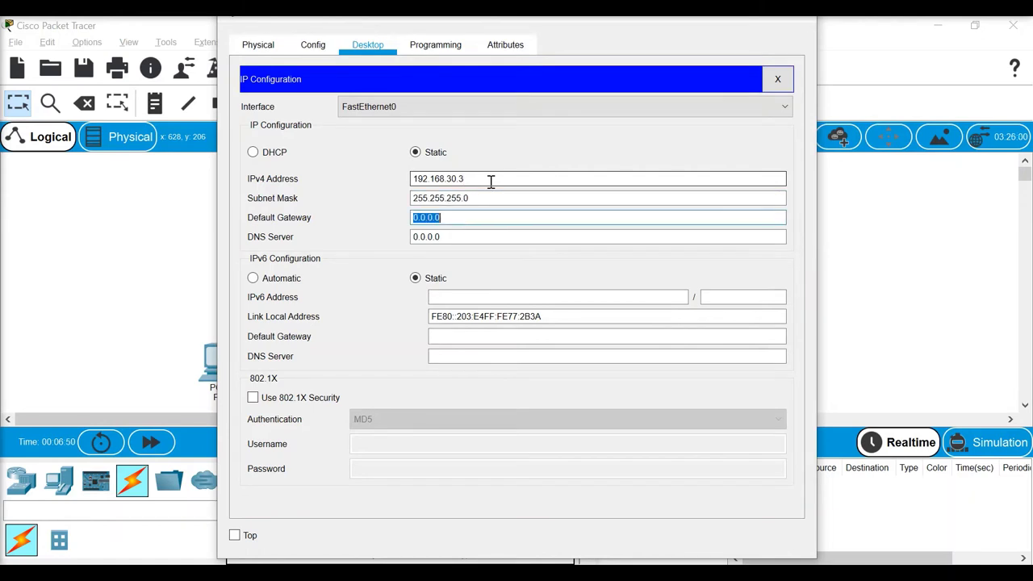
text(192.168.30.1)
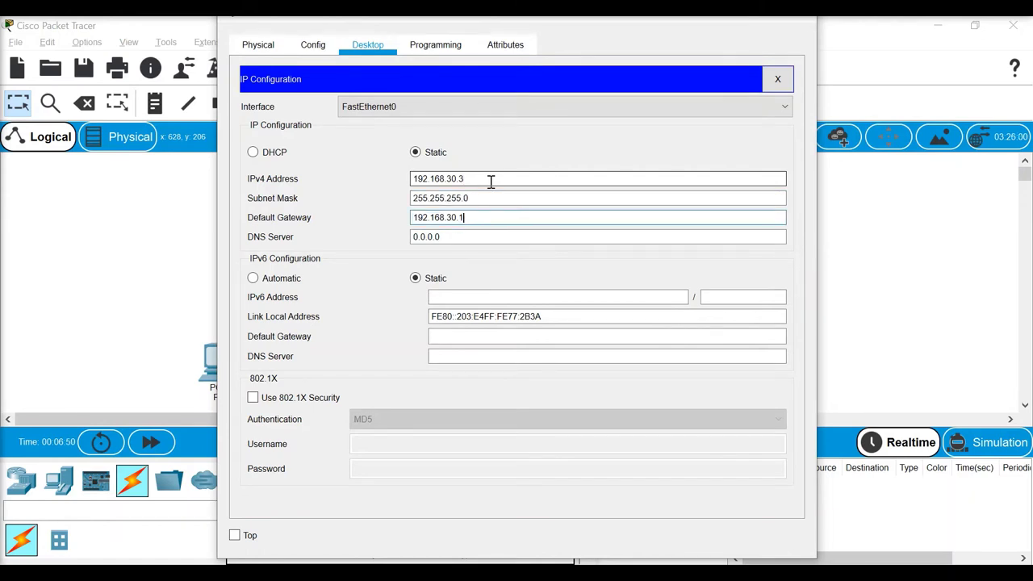
click(923, 223)
Step: Configure Router0's FastEthernet0/0 with IPv4 address 192.168.10.1 and subnet mask 255.255.255.0, and switch the port on
click(393, 168)
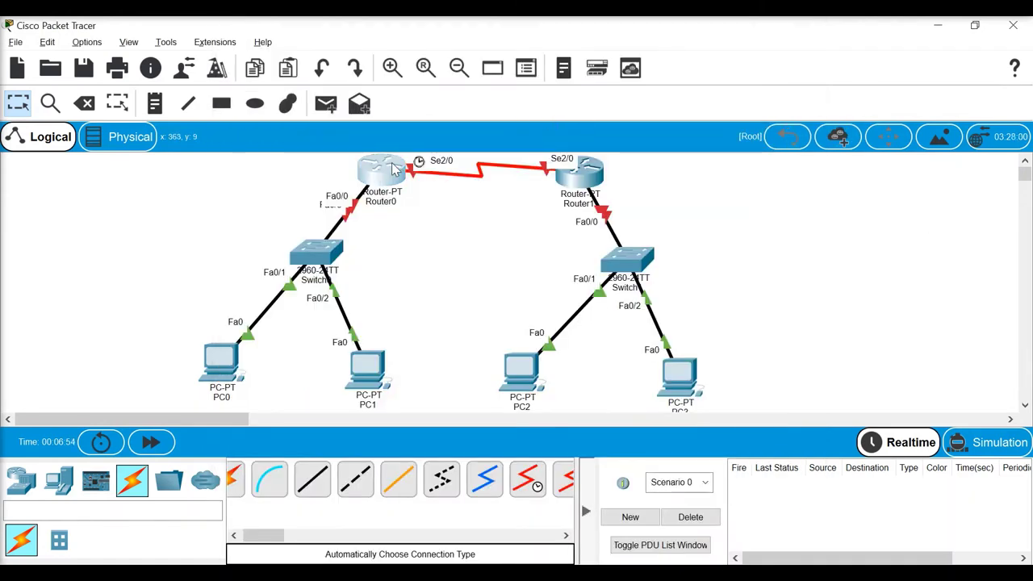
click(322, 48)
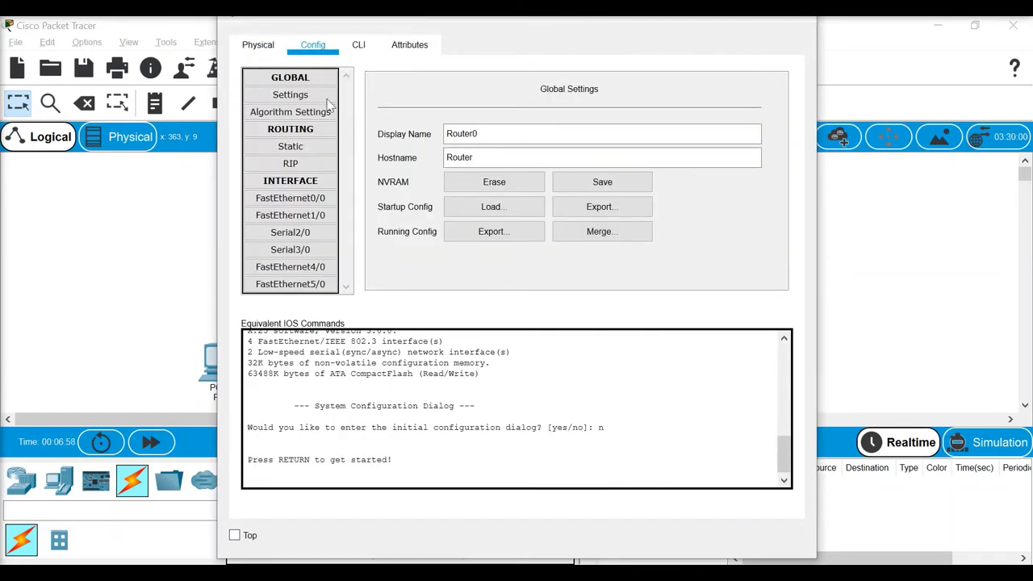
click(319, 200)
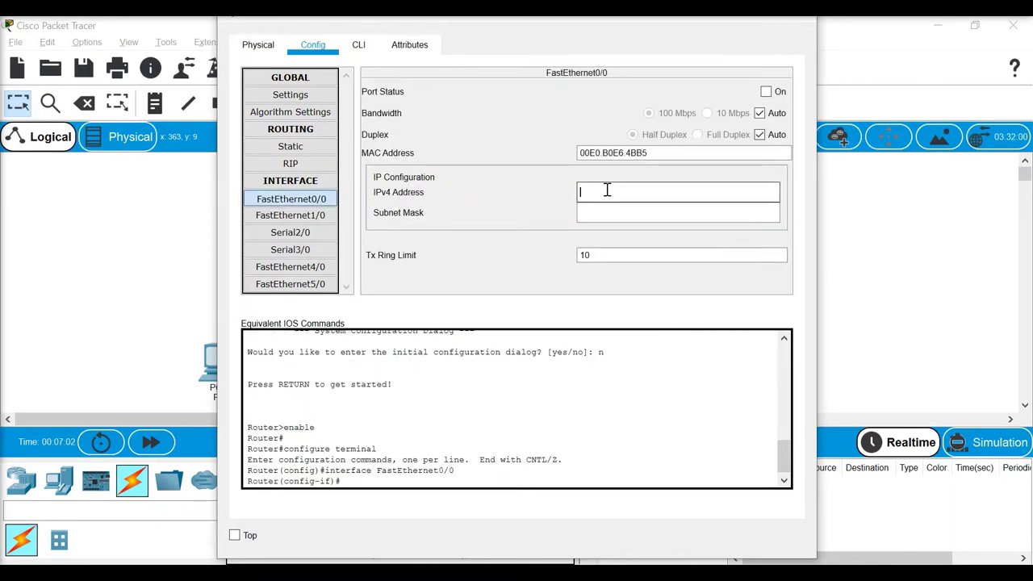
text(192.168.30.1)
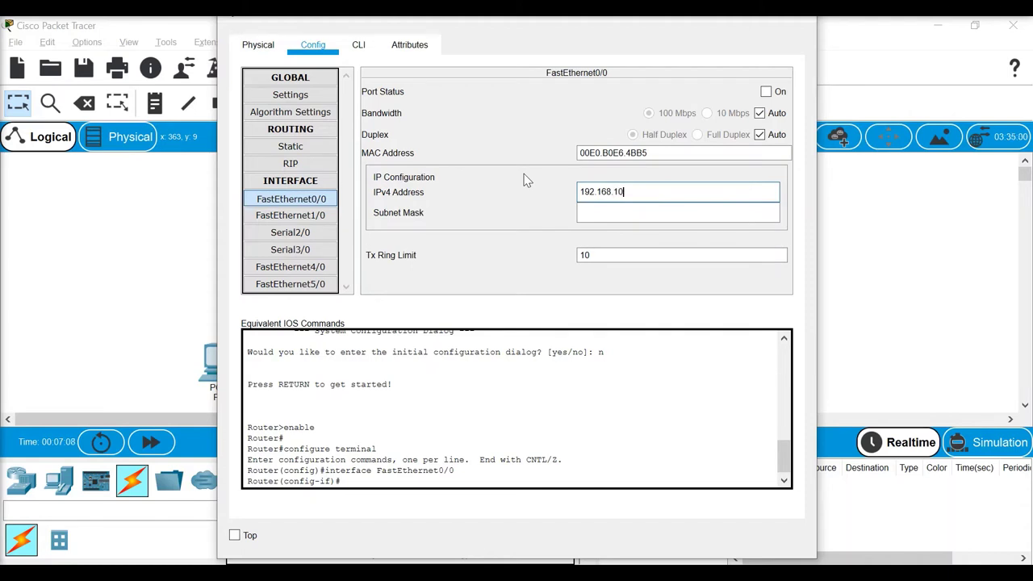
key(Tab)
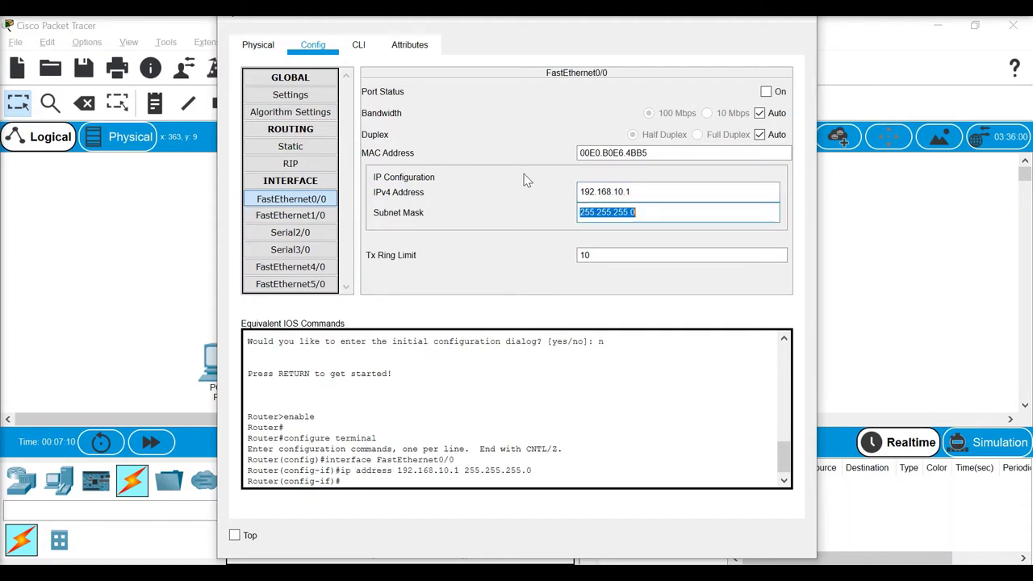
click(765, 92)
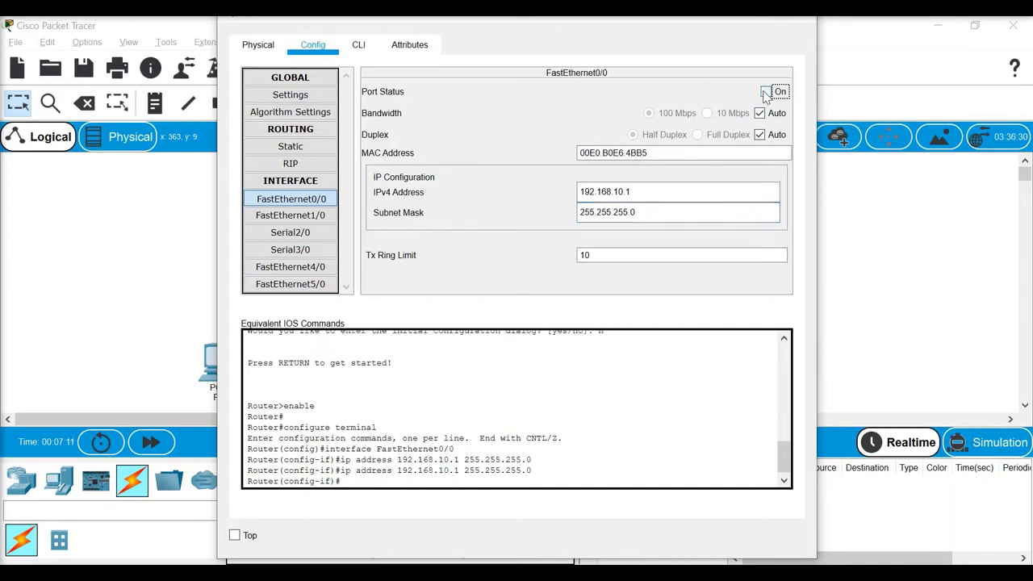
Step: Configure Router0's Serial2/0 with clock rate 128000, IPv4 address 192.168.20.1, subnet mask 255.255.255.0 and port status on
click(315, 234)
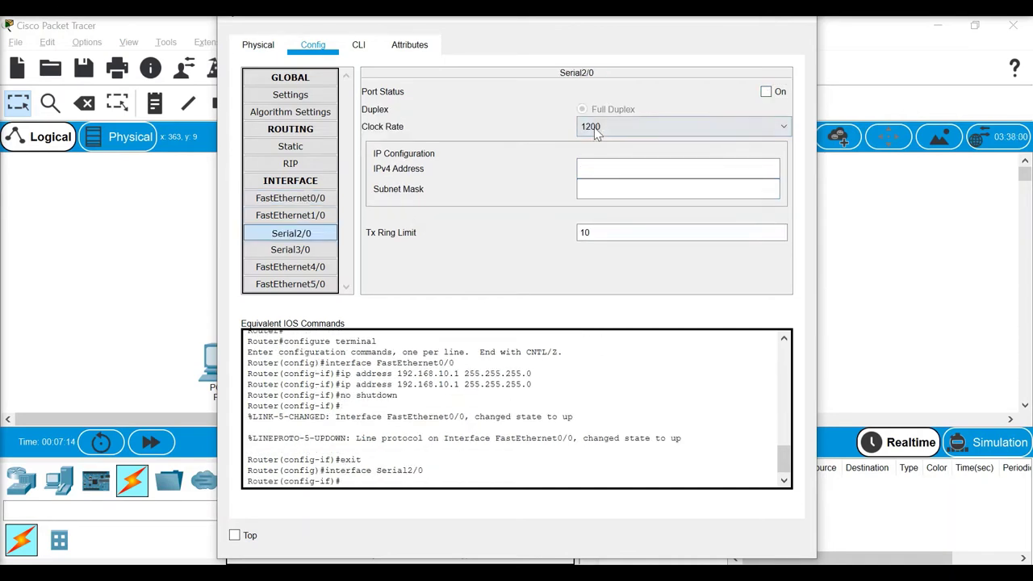
click(597, 127)
click(607, 227)
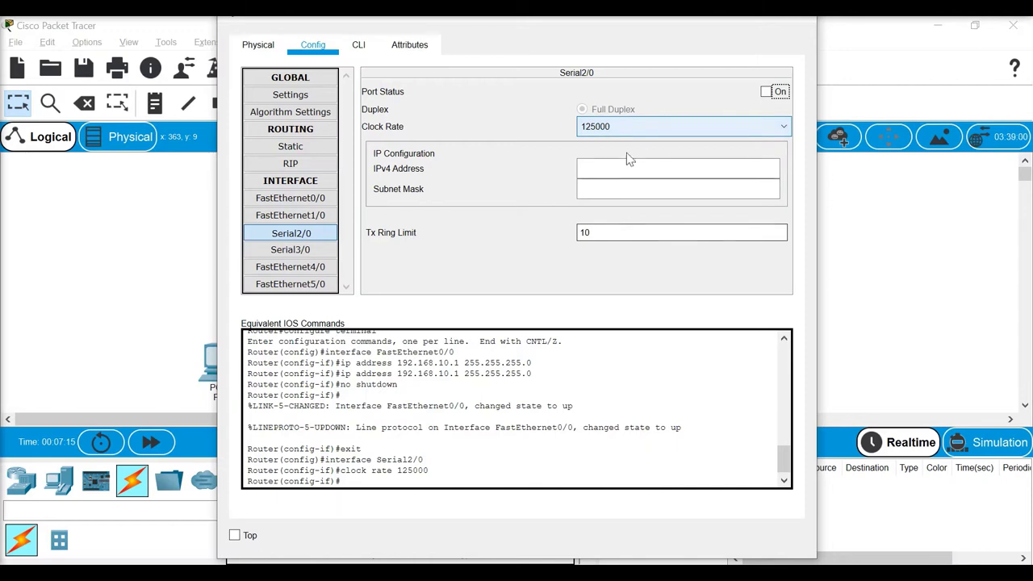
click(639, 127)
scroll(634, 200, down, 1)
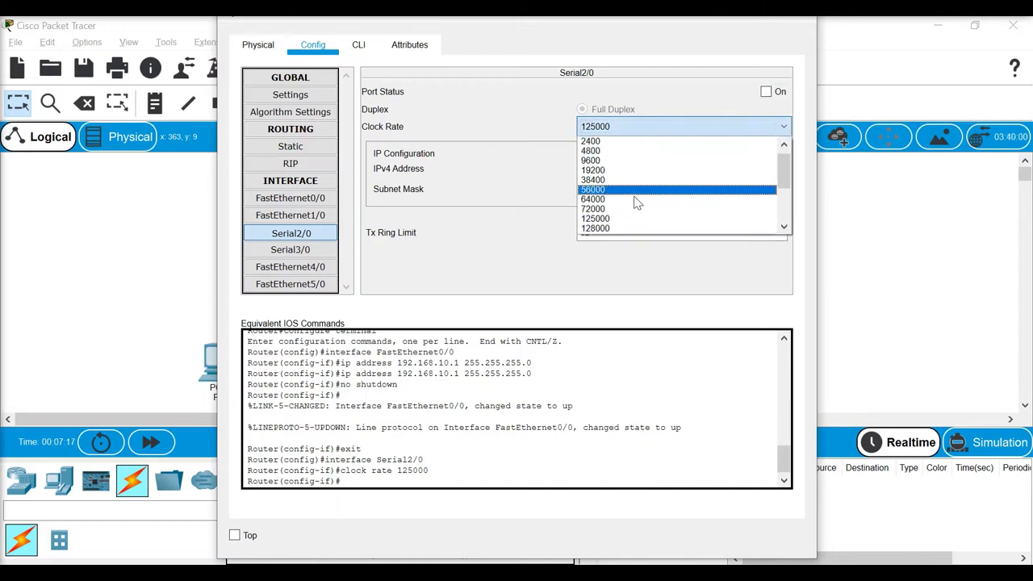
click(629, 229)
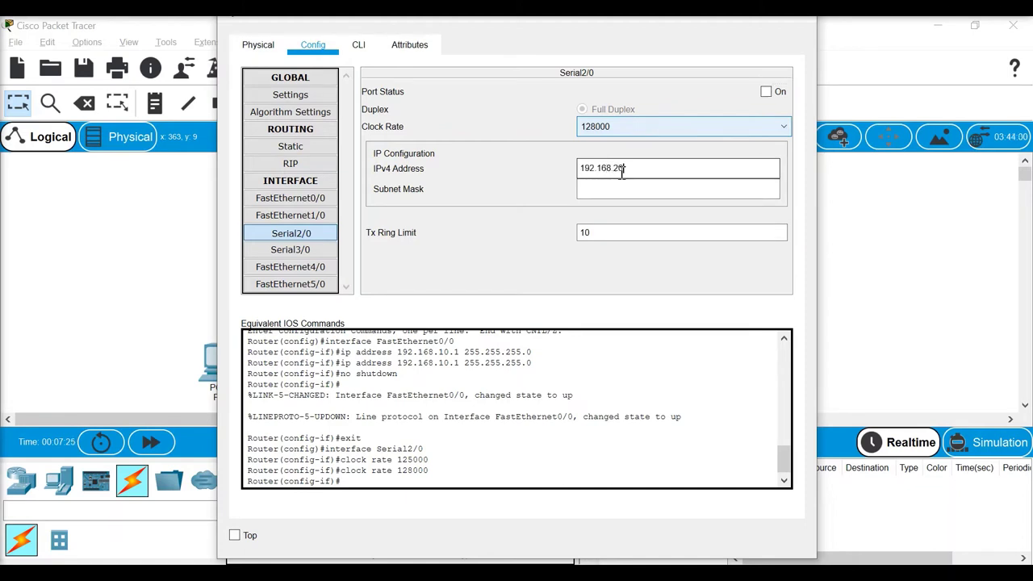
key(Tab)
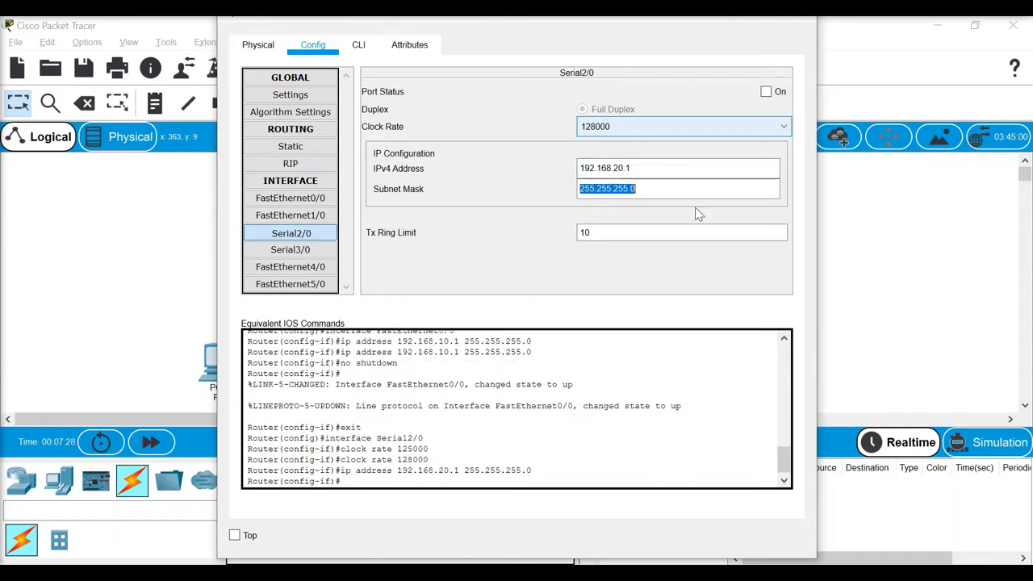
click(767, 94)
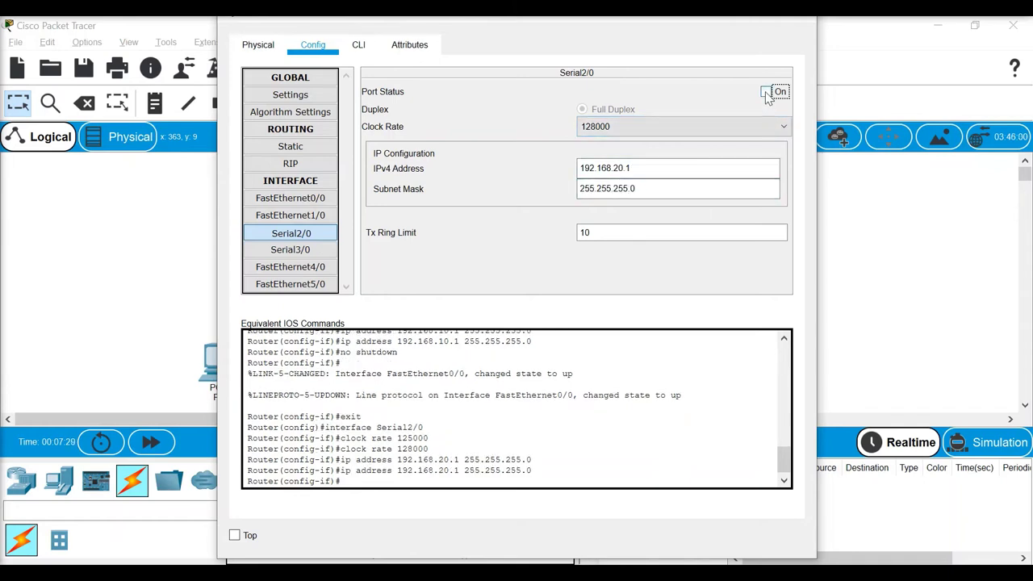
Step: Save Router0's configuration to NVRAM and close its configuration window
click(308, 98)
click(581, 181)
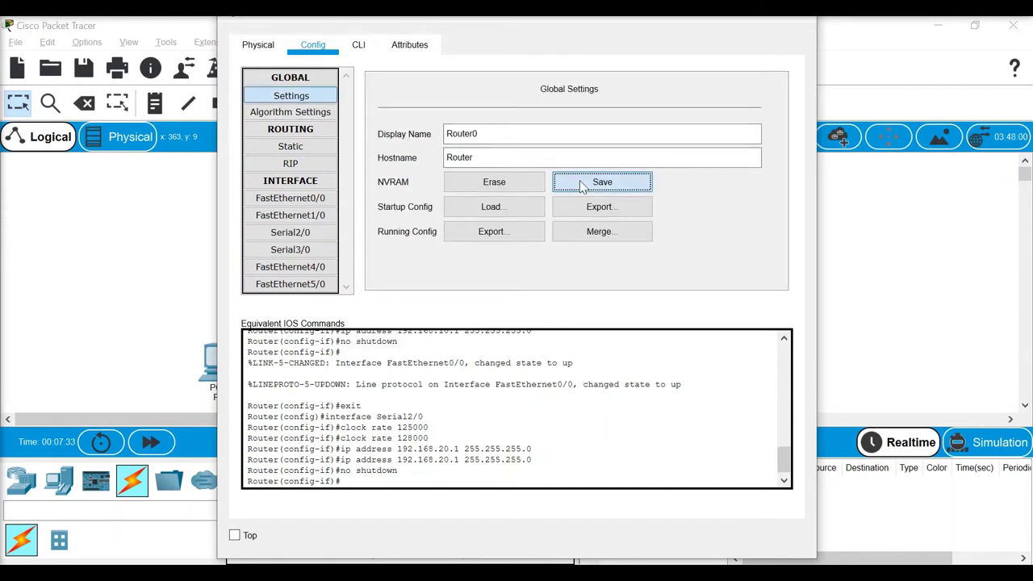
click(865, 170)
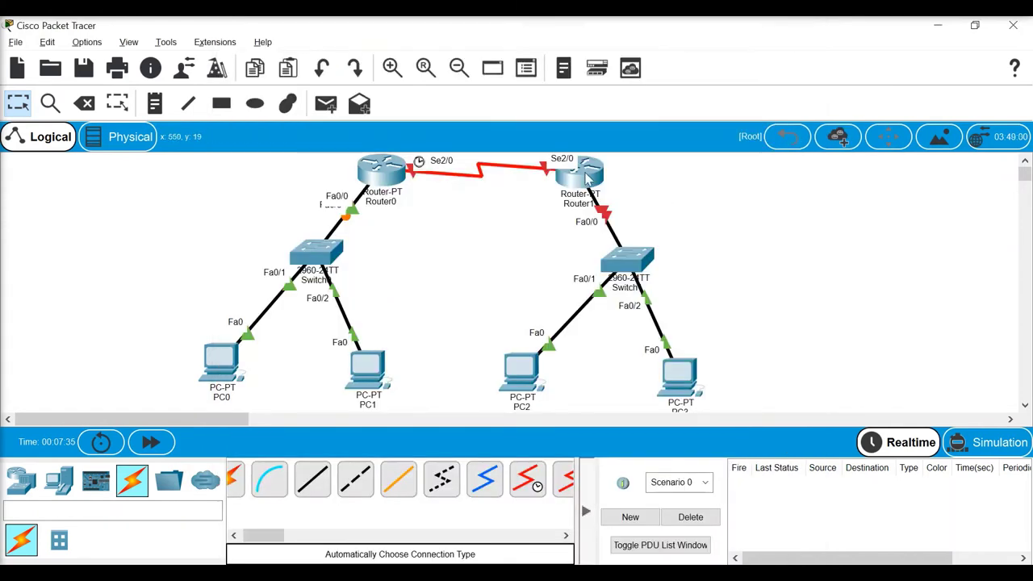
Step: Configure Router1's FastEthernet0/0 with IPv4 address 192.168.30.1 and subnet mask 255.255.255.0, and switch the port on
click(587, 179)
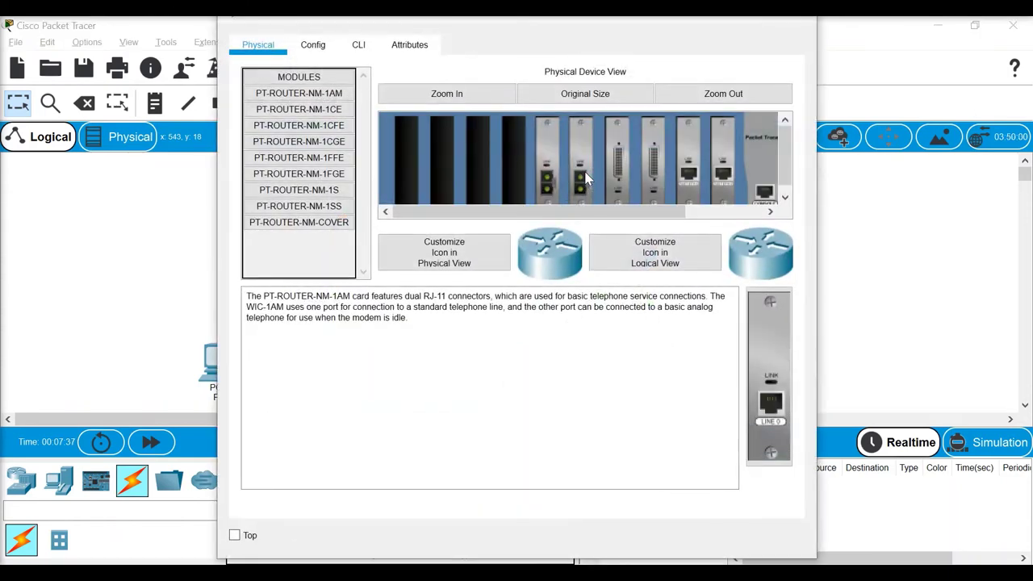
click(324, 49)
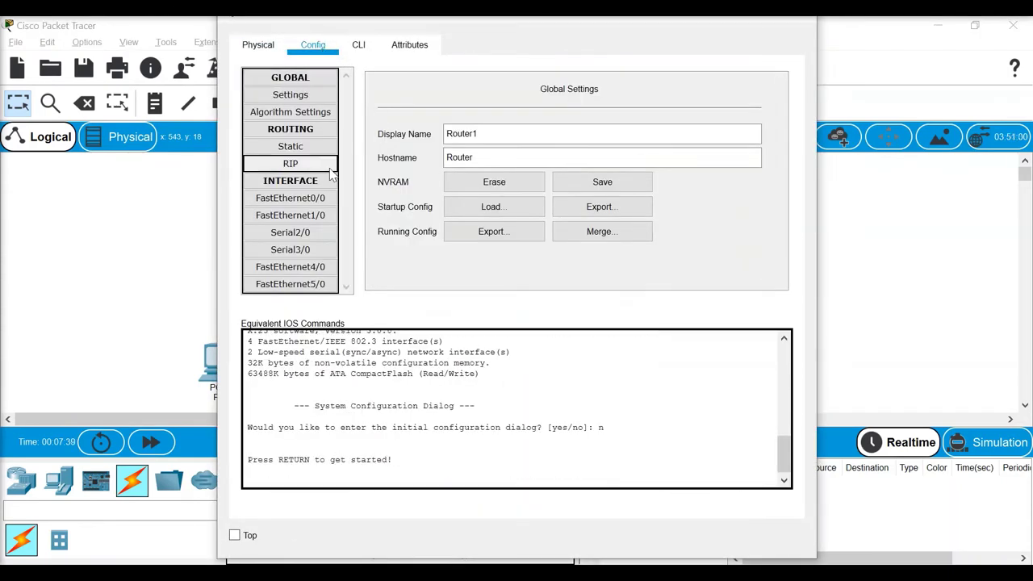
click(325, 202)
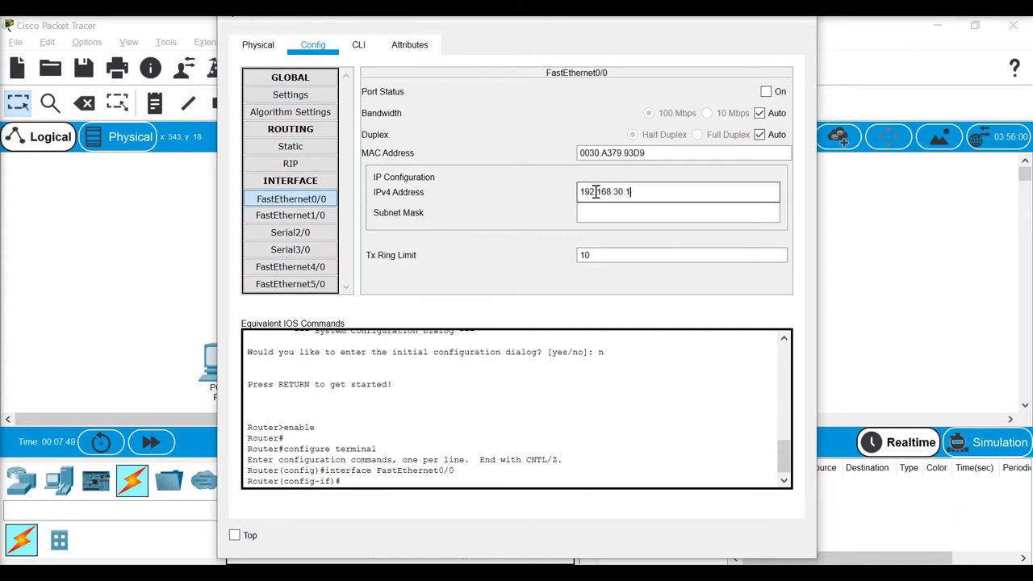
key(Tab)
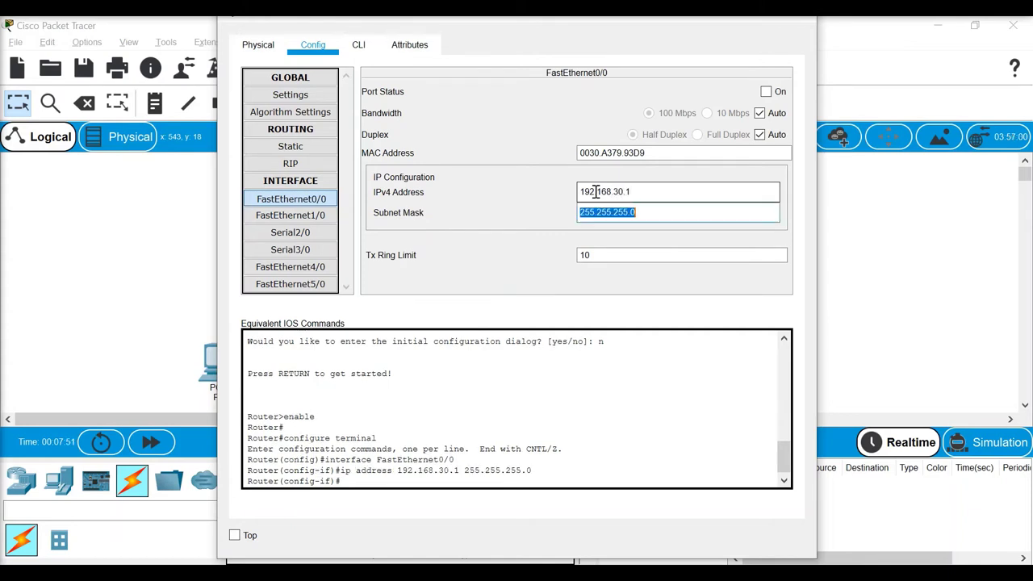
click(765, 92)
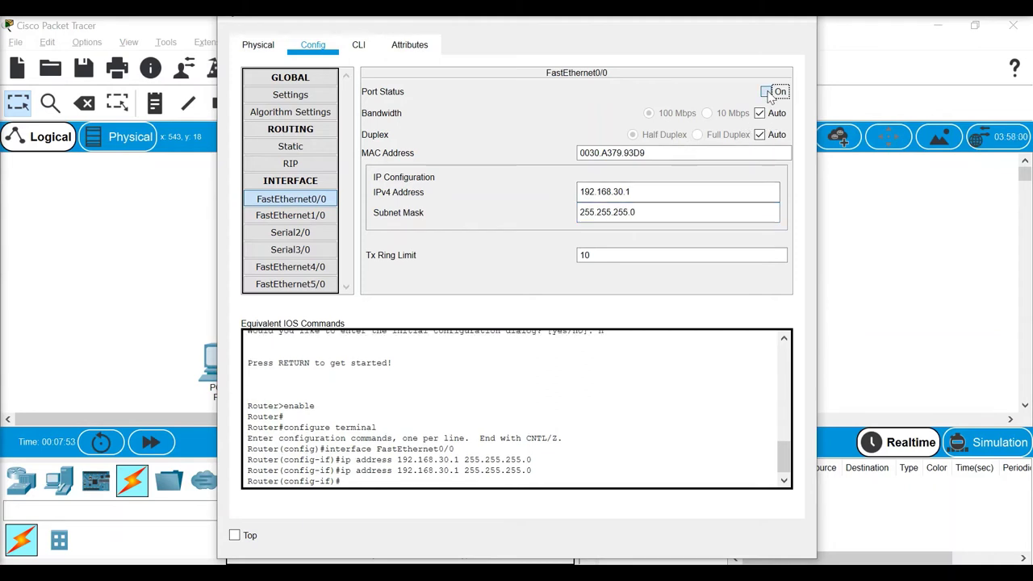
Step: Configure Router1's Serial2/0 with clock rate 128000, IPv4 address 192.168.20.2, subnet mask 255.255.255.0 and port status on
click(290, 232)
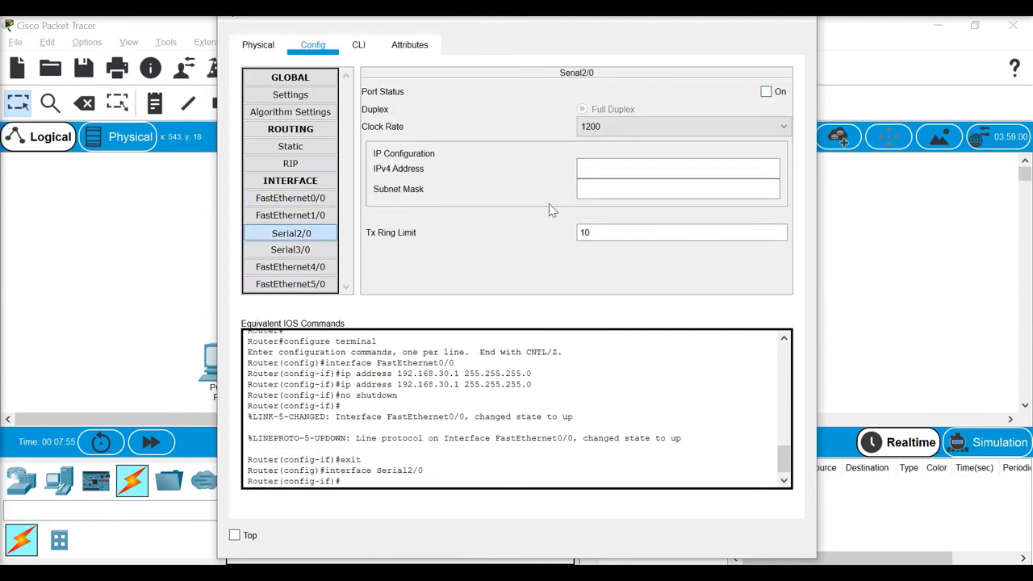
click(620, 130)
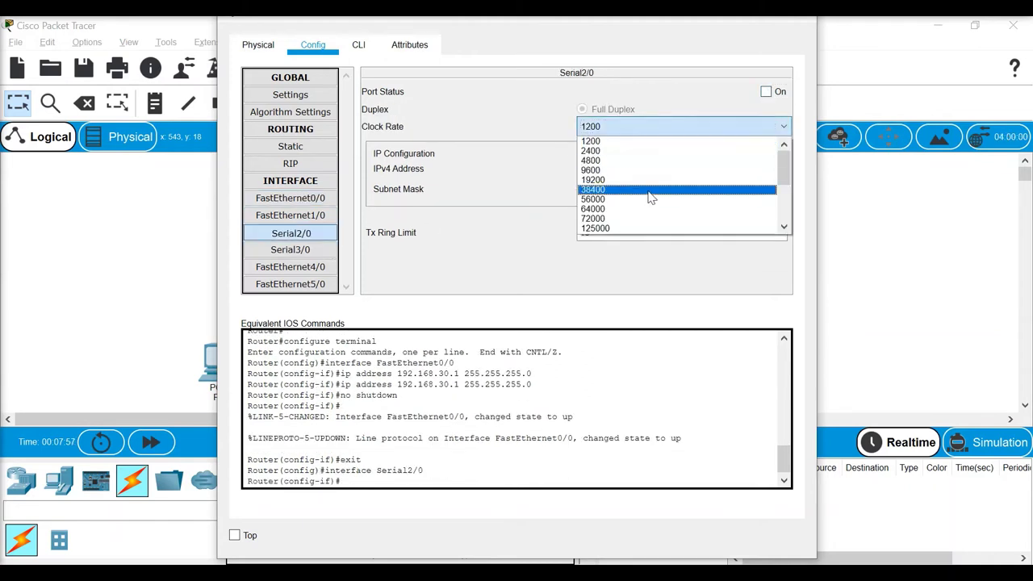
scroll(650, 197, down, 1)
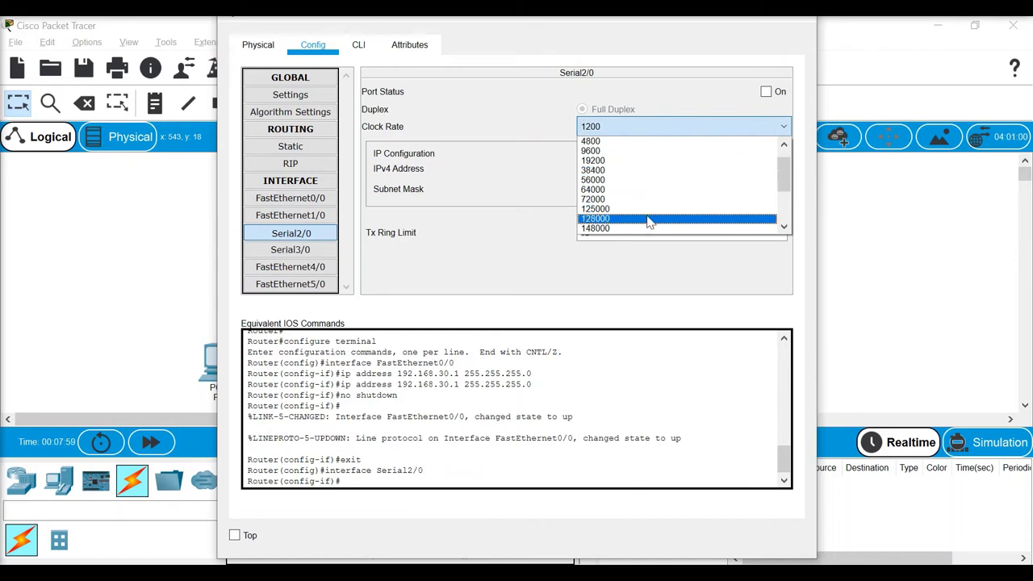
click(650, 219)
click(651, 169)
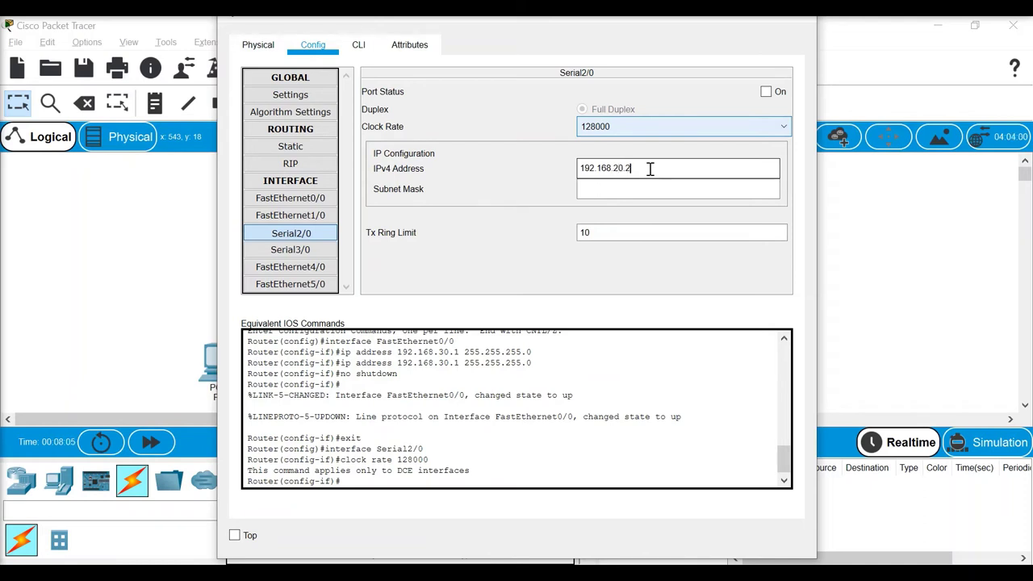
key(Tab)
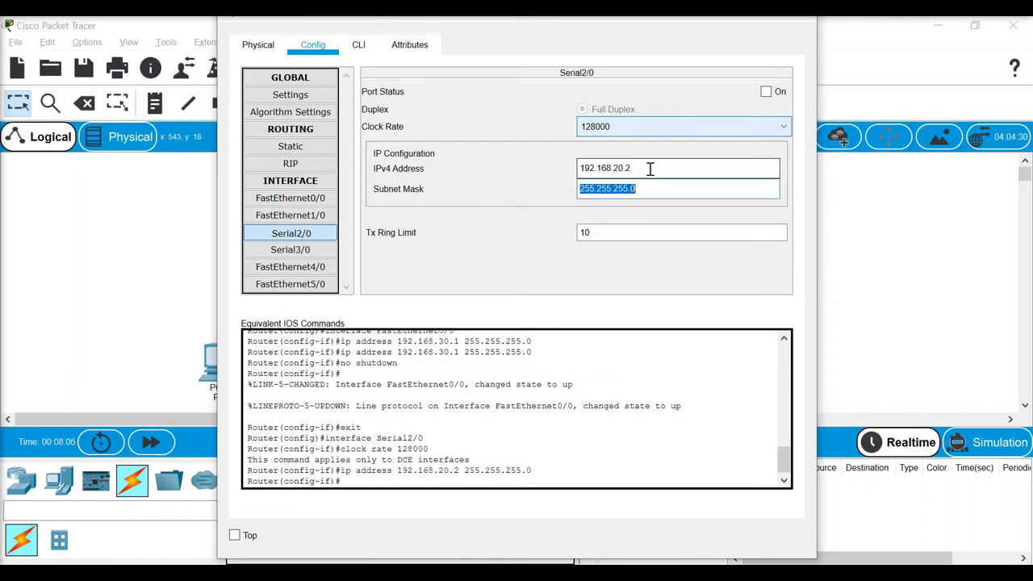
click(766, 91)
Step: Save Router1's configuration to NVRAM and close its configuration window
click(315, 97)
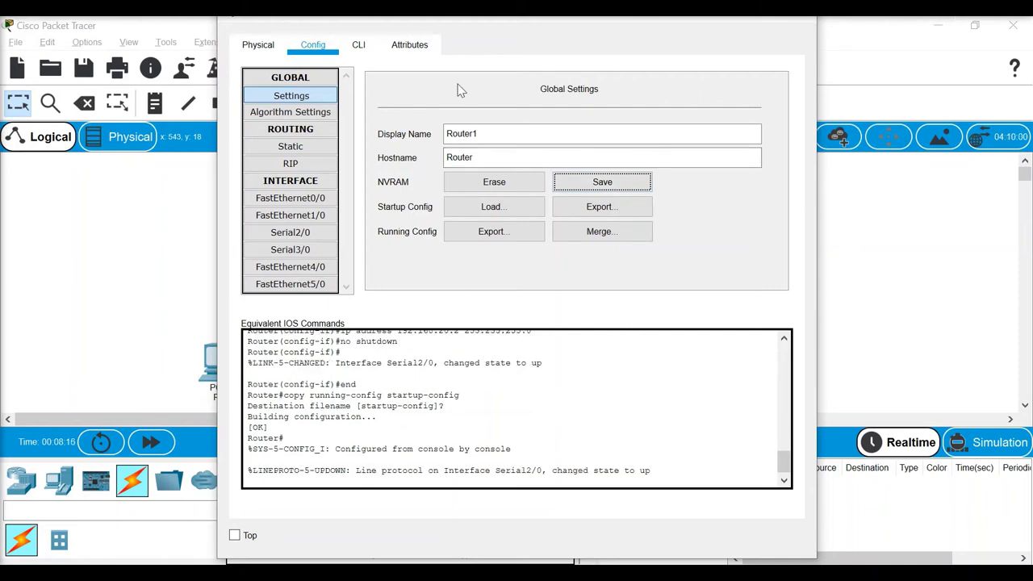
click(883, 213)
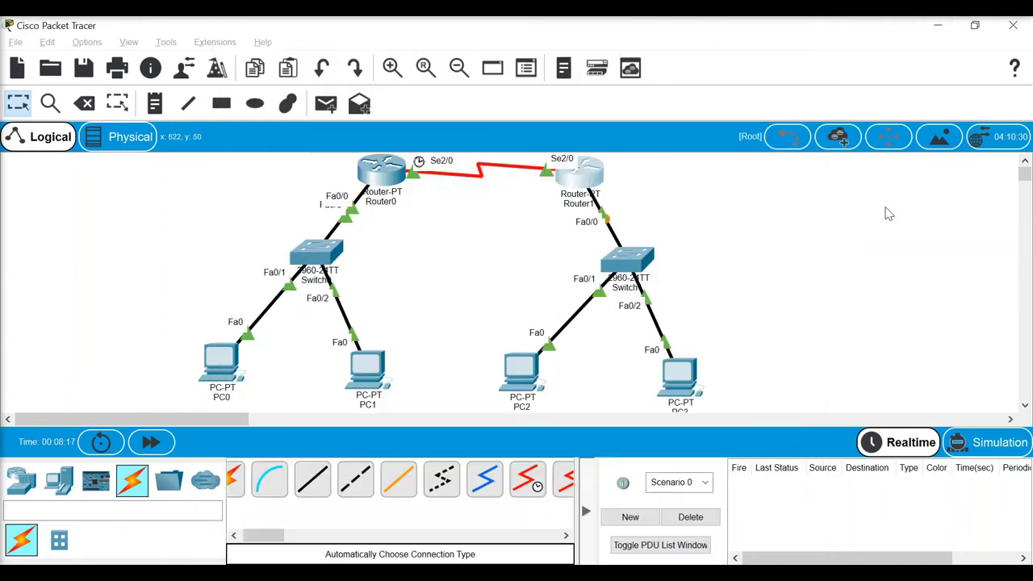
Step: Enter global configuration mode in Router0's command line and start EIGRP routing with autonomous system number 10
click(384, 174)
click(358, 44)
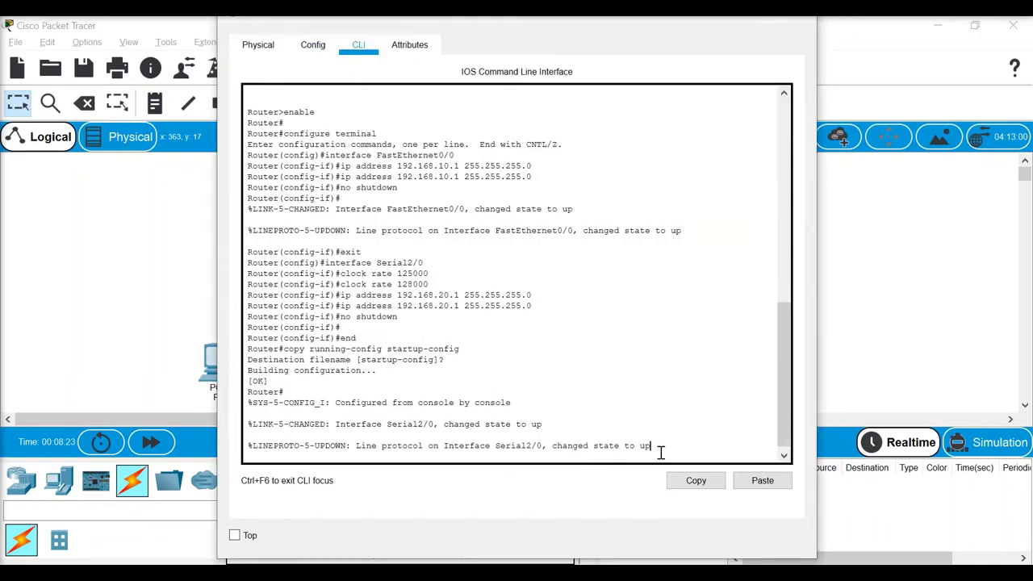
key(Return)
text(enable)
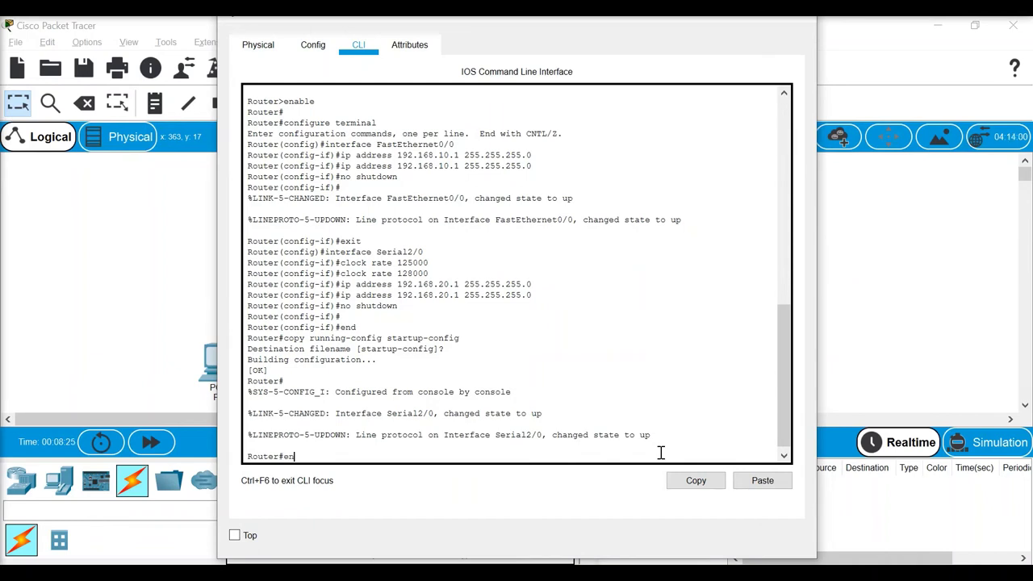
key(Return)
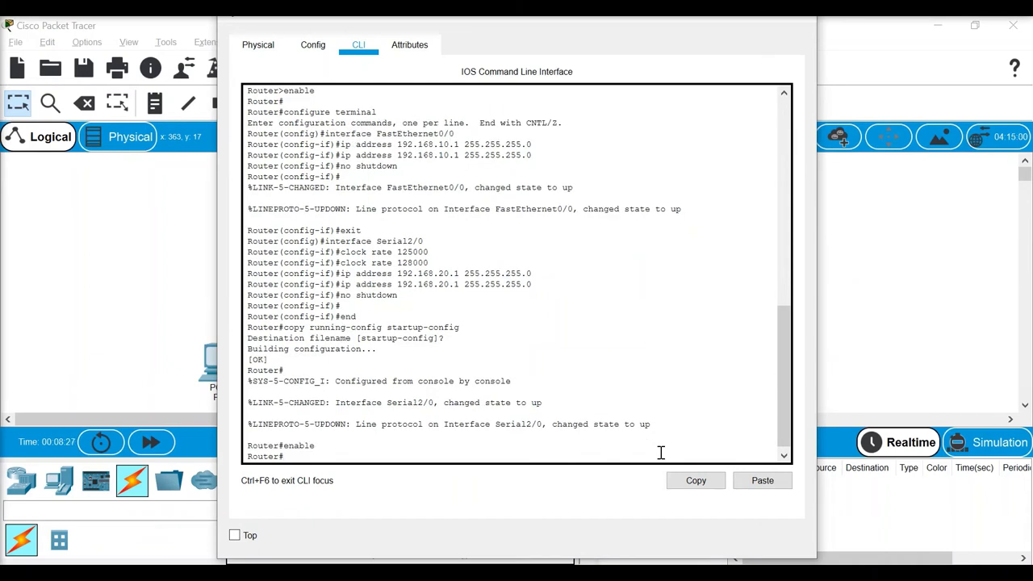
text(config t)
key(Return)
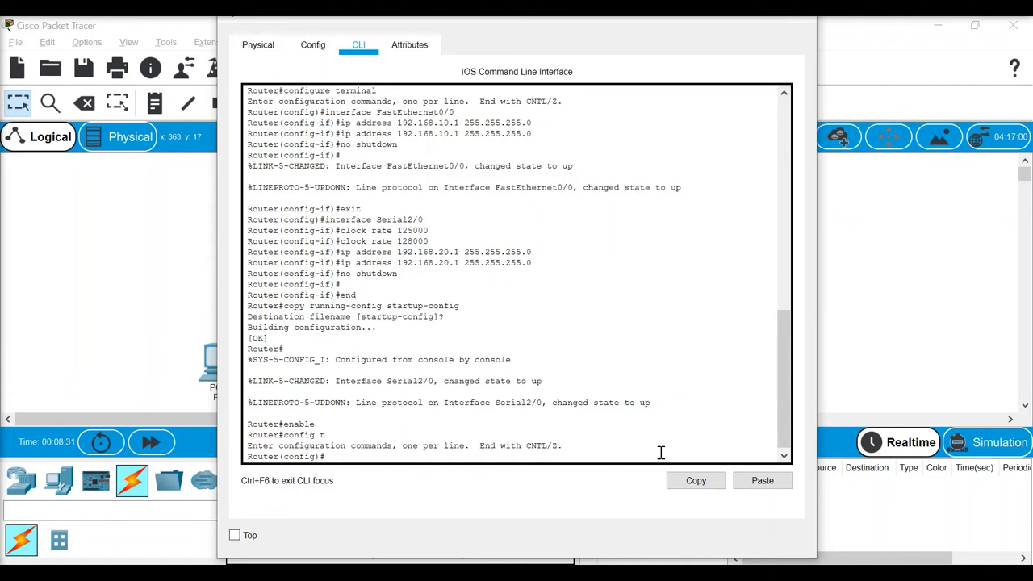
text(router eigrp 10)
key(Return)
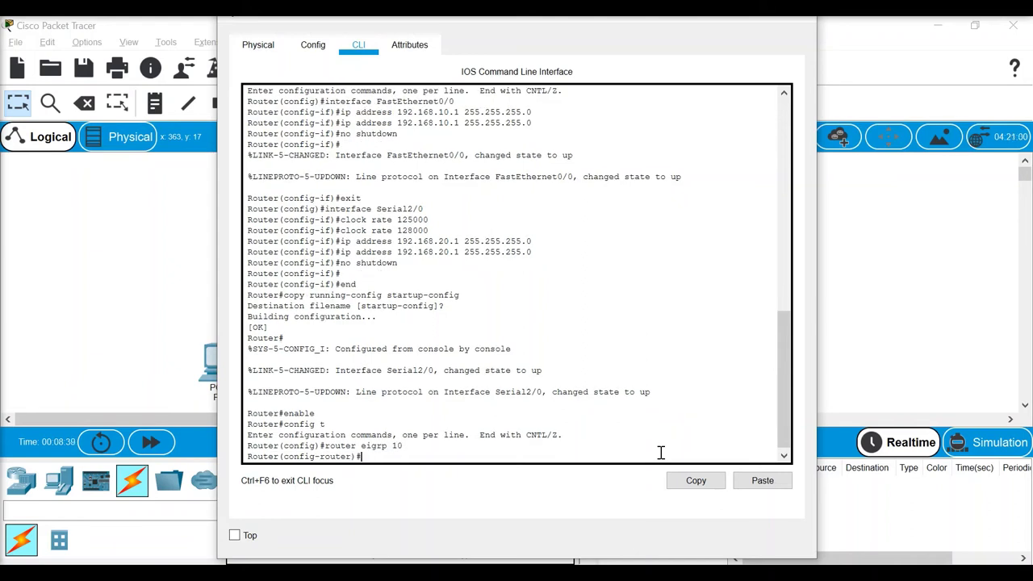
Step: Add the networks 192.168.10.1 and 192.168.20.1, both with 255.255.255.0, to Router0's EIGRP 10 process
text(network 192.168.10.1 255.255.255.0)
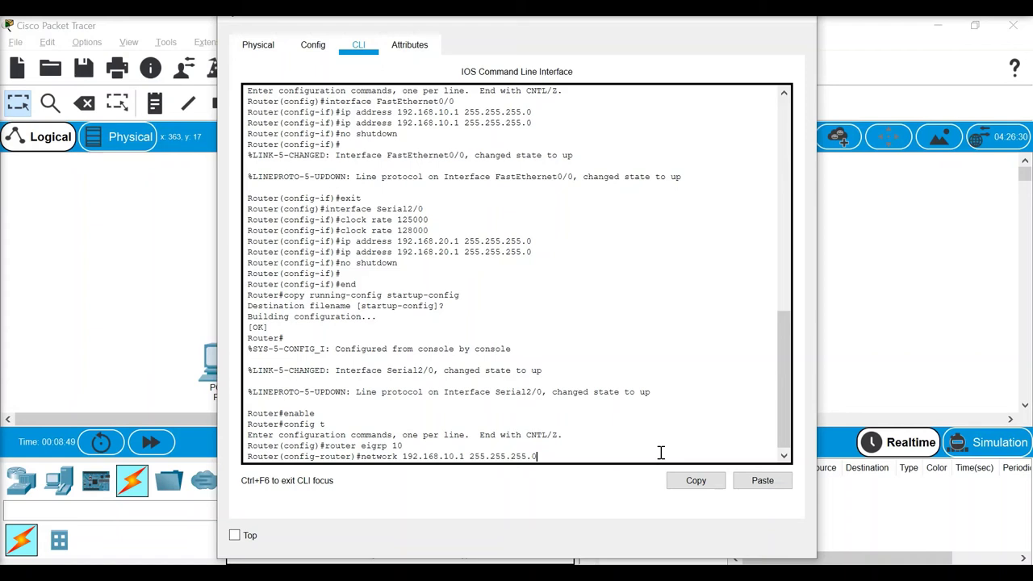
key(Return)
key(Up)
key(Left)
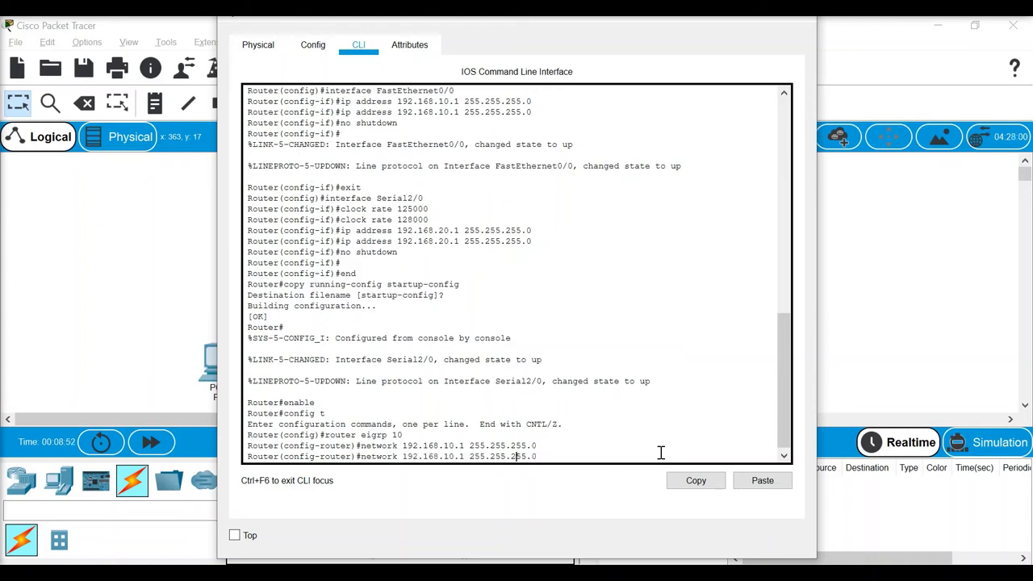
key(BackSpace)
text(2)
key(Return)
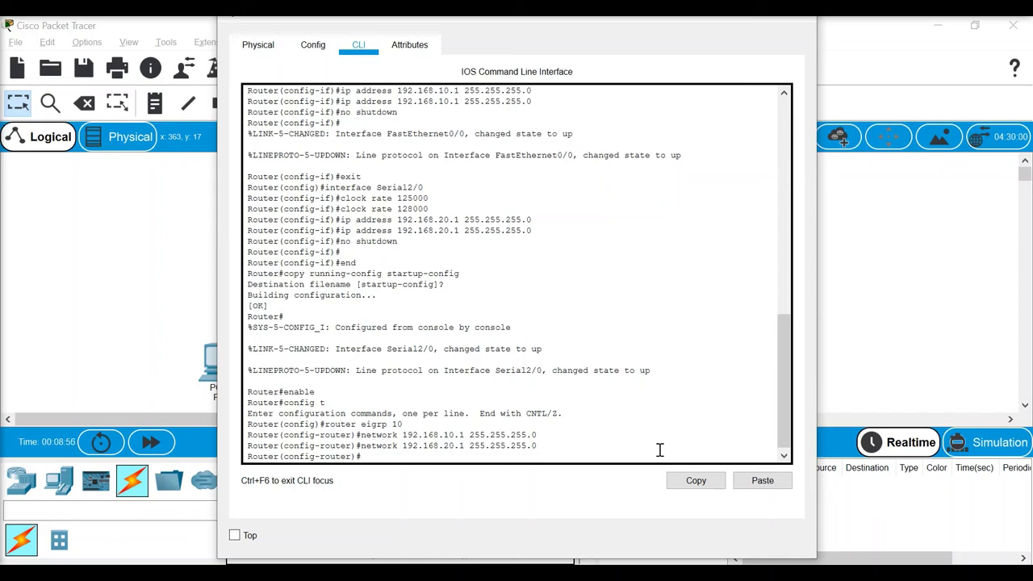
Step: Exit router and global configuration modes on Router0 and close its window
text(exit)
key(Return)
text(exit)
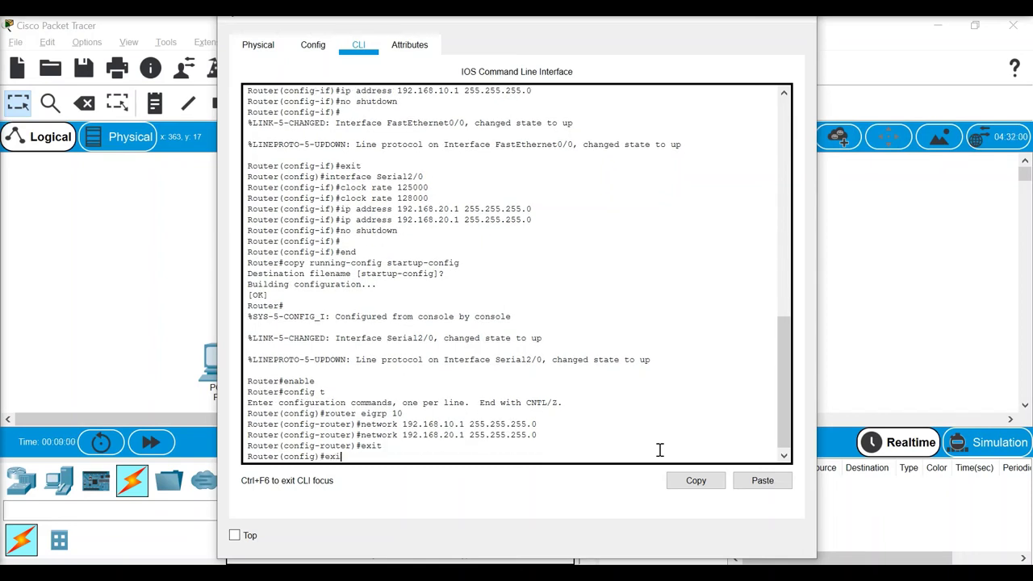
key(Return)
key(Return)
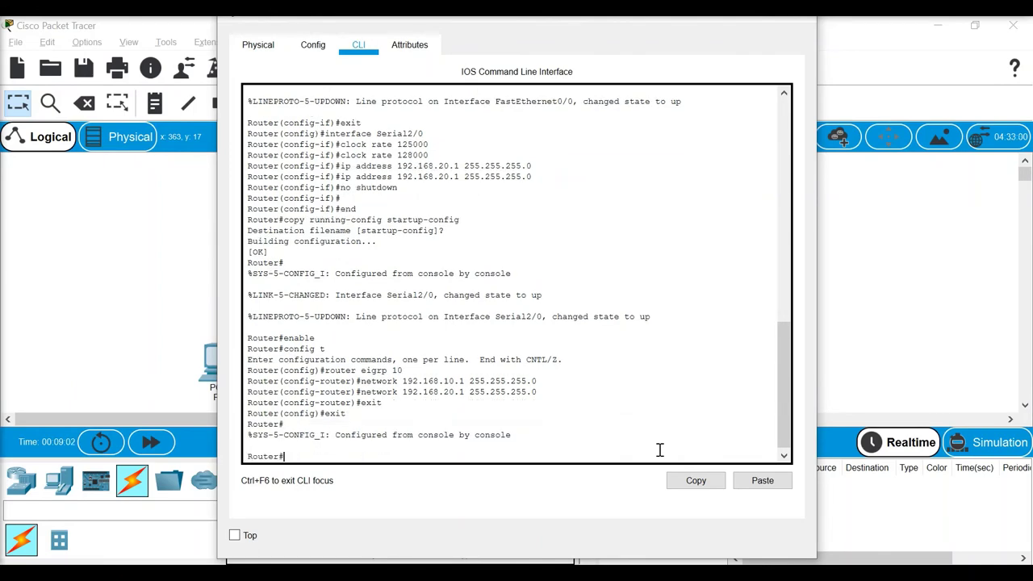
click(876, 279)
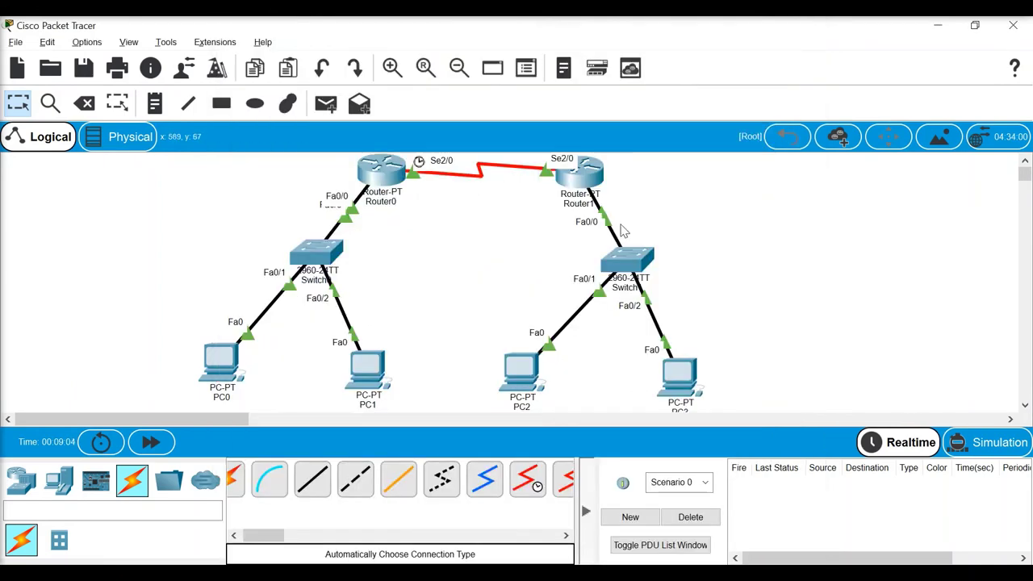
Step: Enter global configuration mode in Router1's command line and start EIGRP routing with autonomous system number 10
click(593, 175)
click(358, 45)
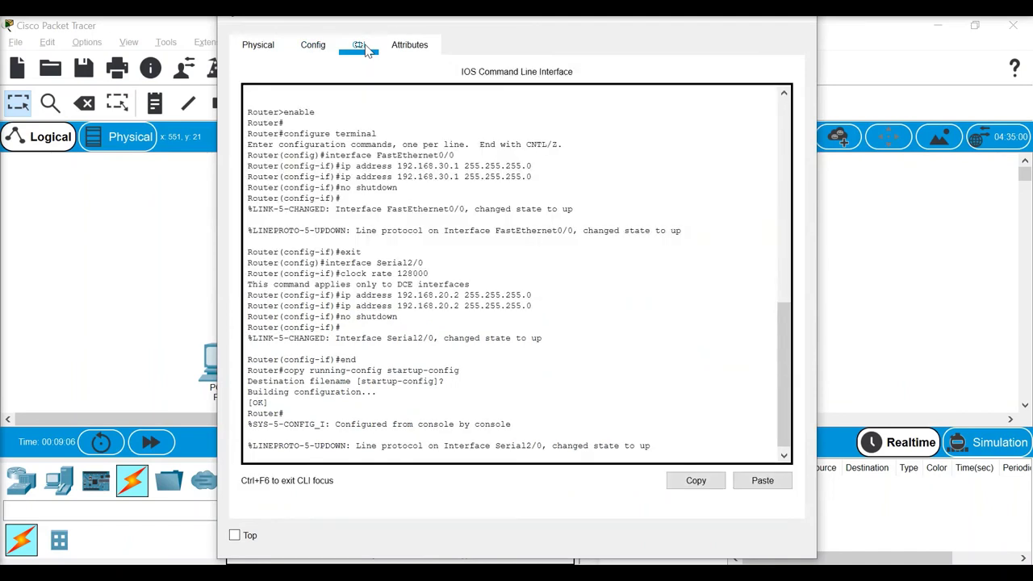
key(Return)
key(Return)
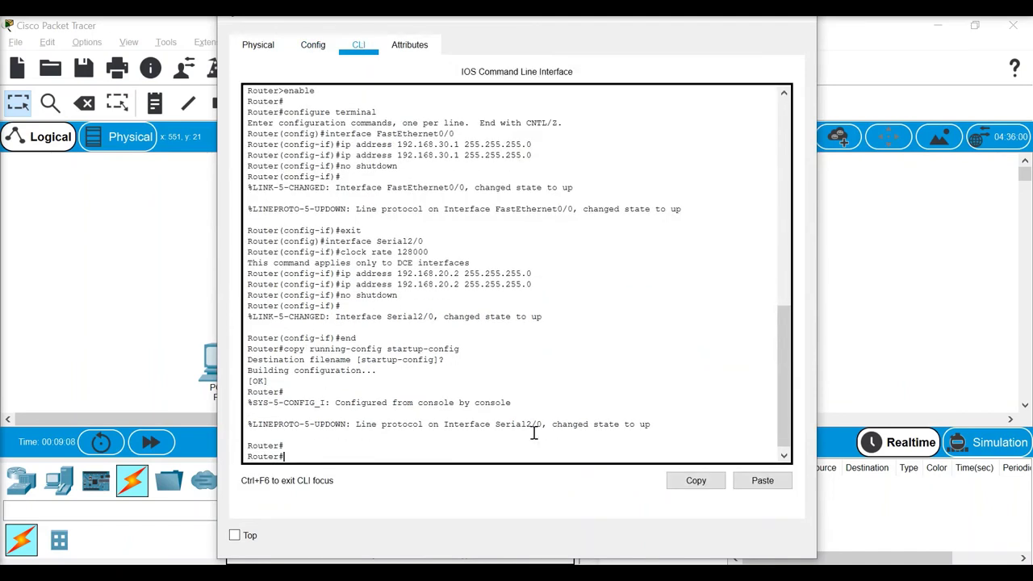
text(enable)
key(Return)
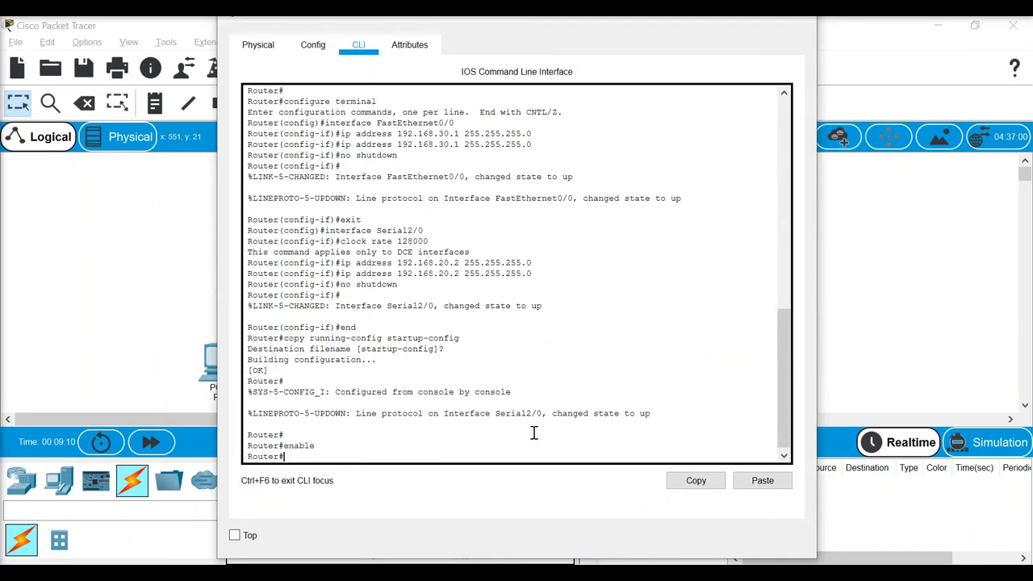
text(config)
text( t)
key(Return)
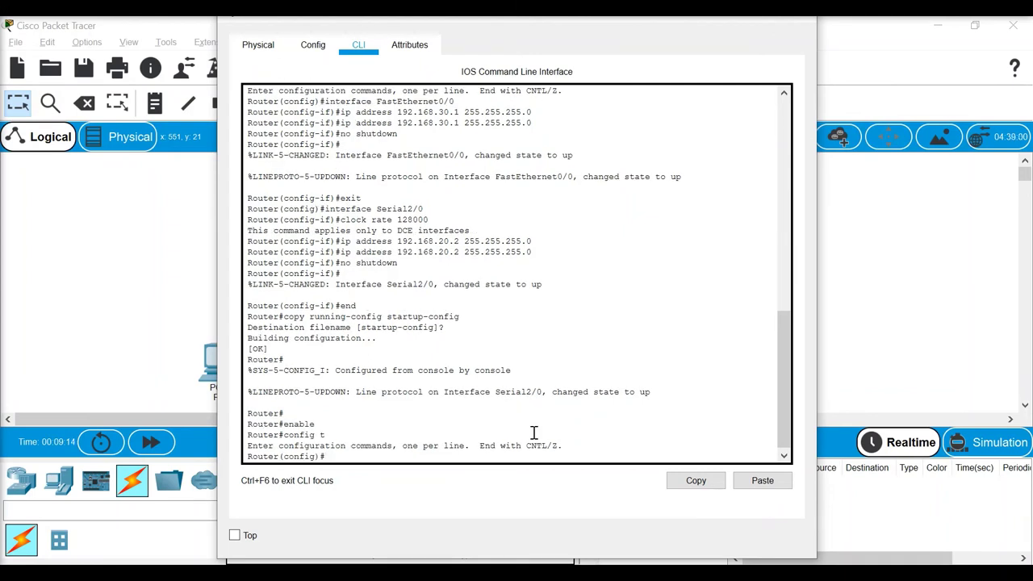
text(router eigrp 10)
key(Return)
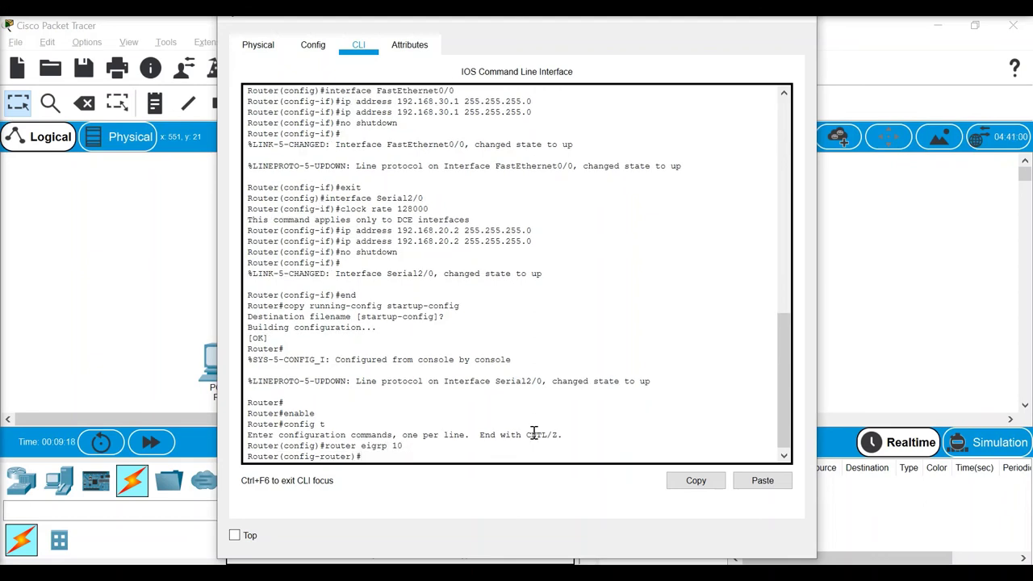